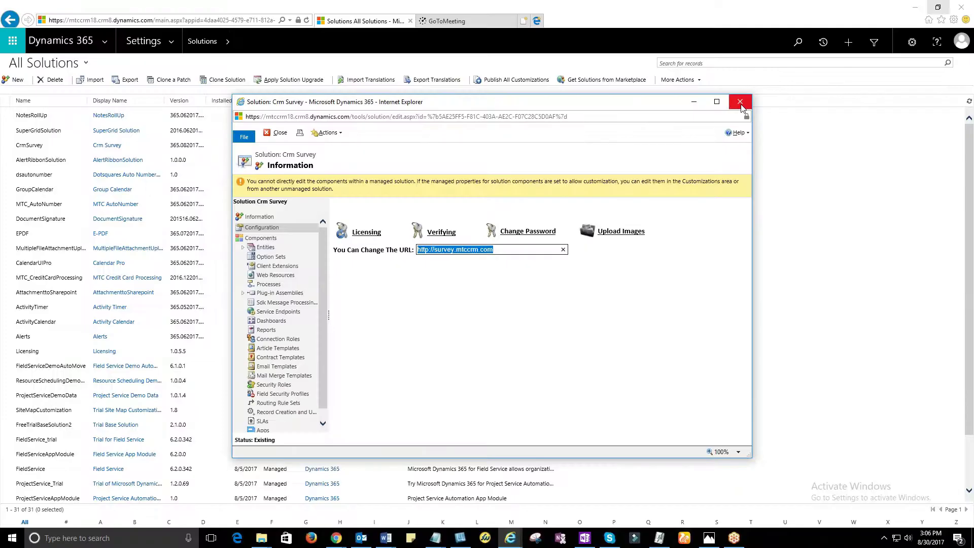
# Close the Crm Survey solution details and reopen Crm Survey from the All Solutions list
pyautogui.click(740, 103)
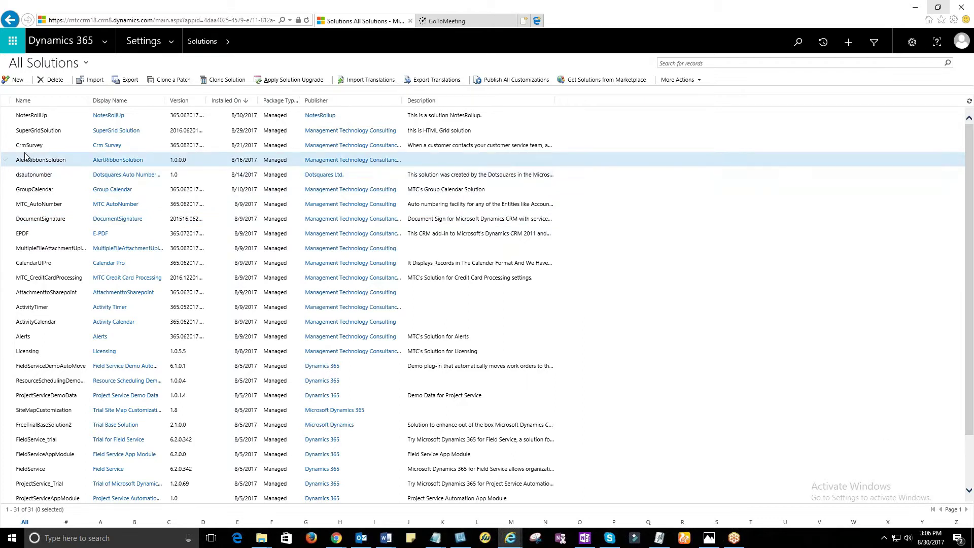
pyautogui.click(112, 148)
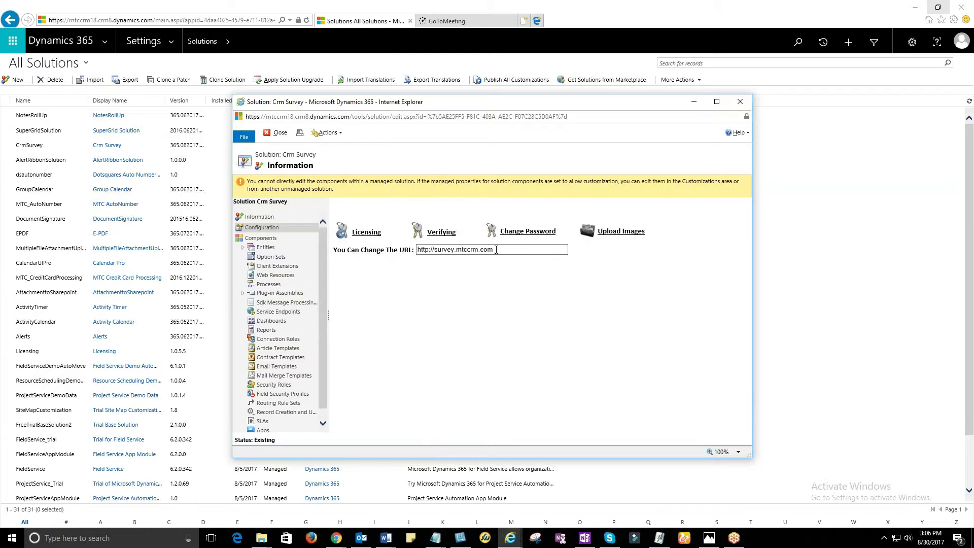
# Review the survey URL and the Office 365 CRM Url, User Name and Password settings, then close them
pyautogui.moveTo(496, 249); pyautogui.dragTo(415, 249)
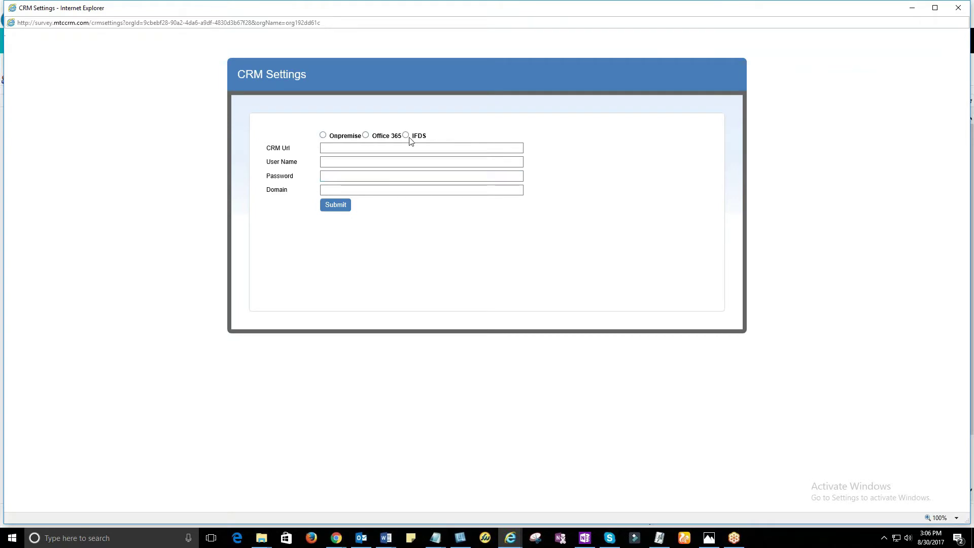
pyautogui.click(365, 135)
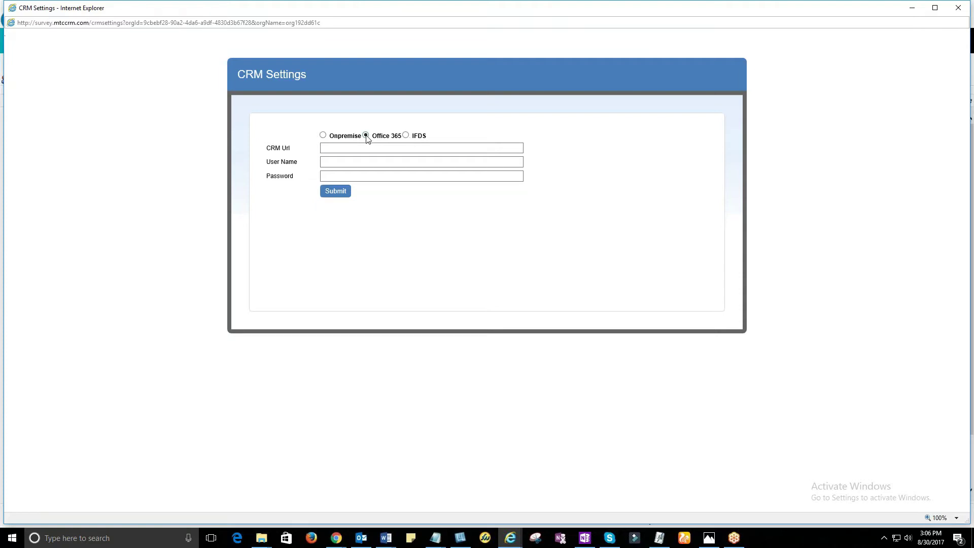
pyautogui.click(356, 149)
pyautogui.click(335, 162)
pyautogui.click(328, 176)
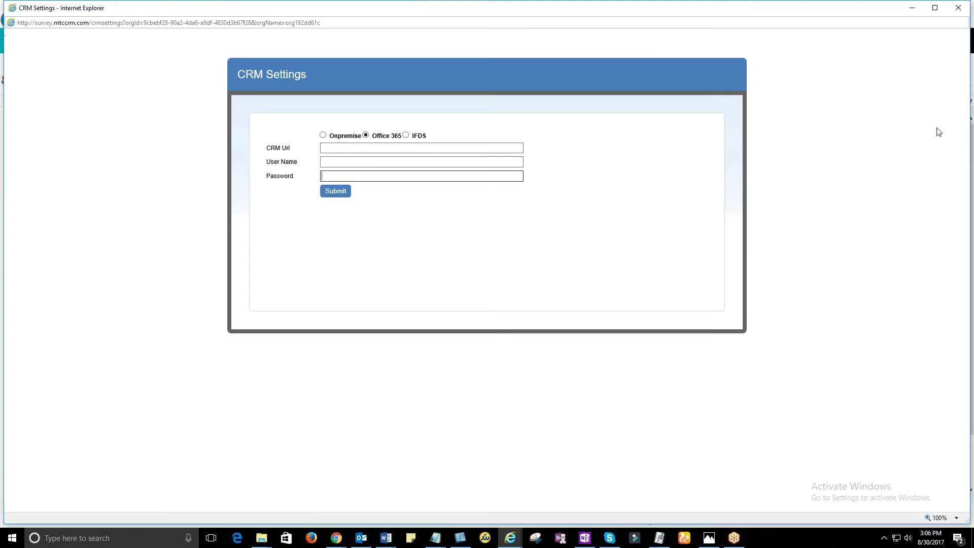
pyautogui.click(957, 8)
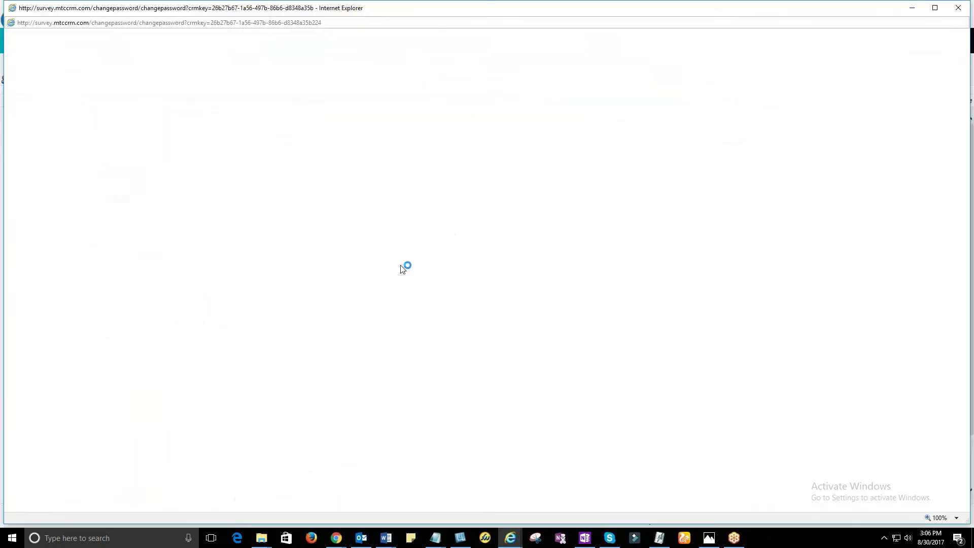
# Look over the Change Password fields and close the page without changing anything
pyautogui.click(350, 136)
pyautogui.click(354, 151)
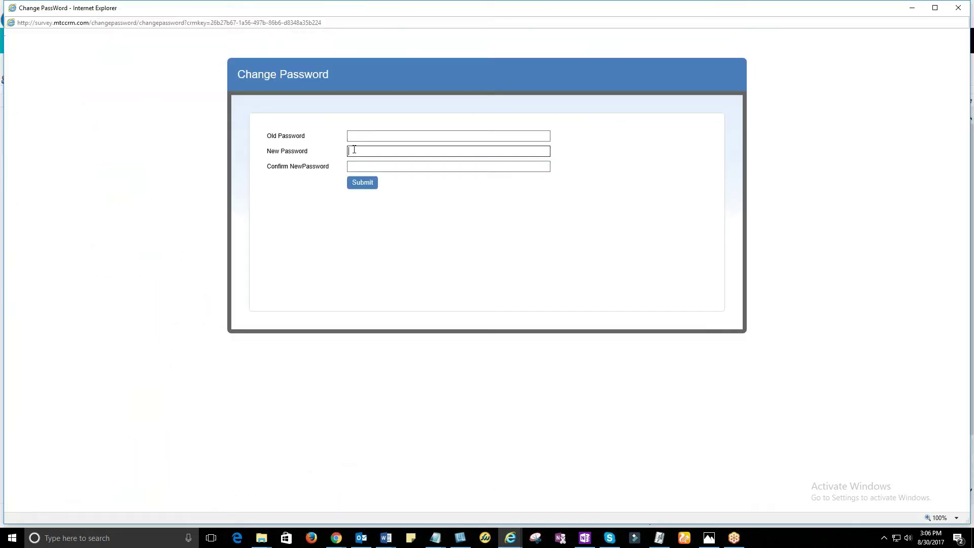
pyautogui.click(354, 166)
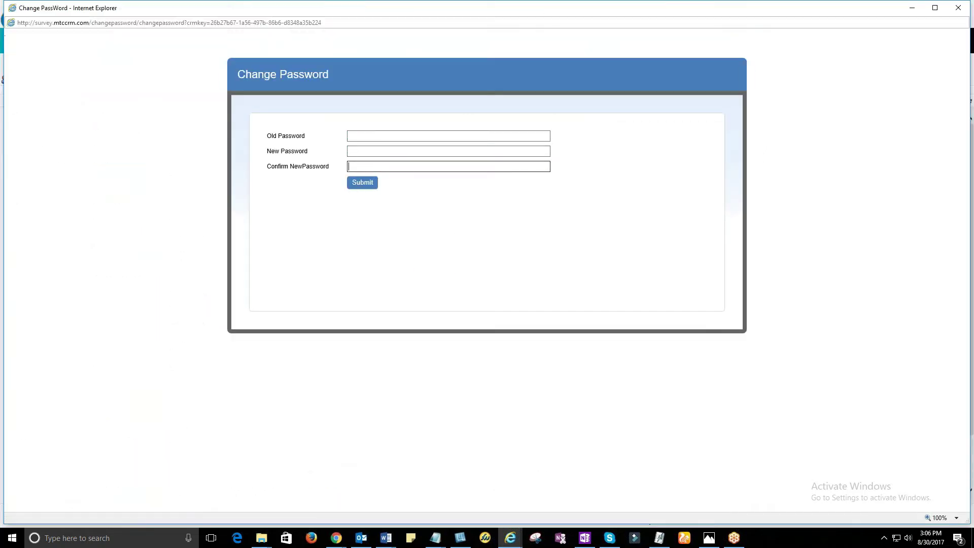
pyautogui.click(957, 8)
# Upload MTC Logo.png from the Desktop as a survey image
pyautogui.click(627, 237)
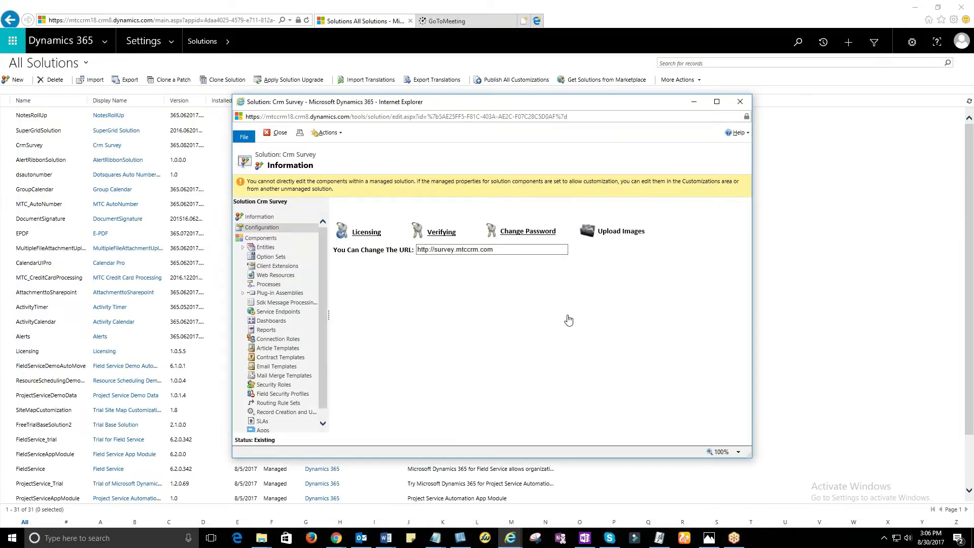
pyautogui.click(400, 130)
pyautogui.click(303, 160)
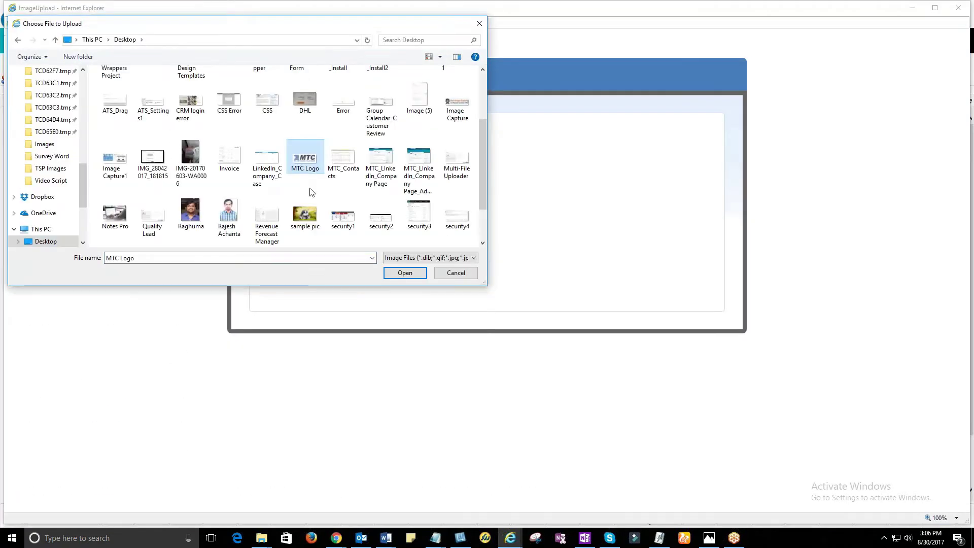
pyautogui.click(404, 274)
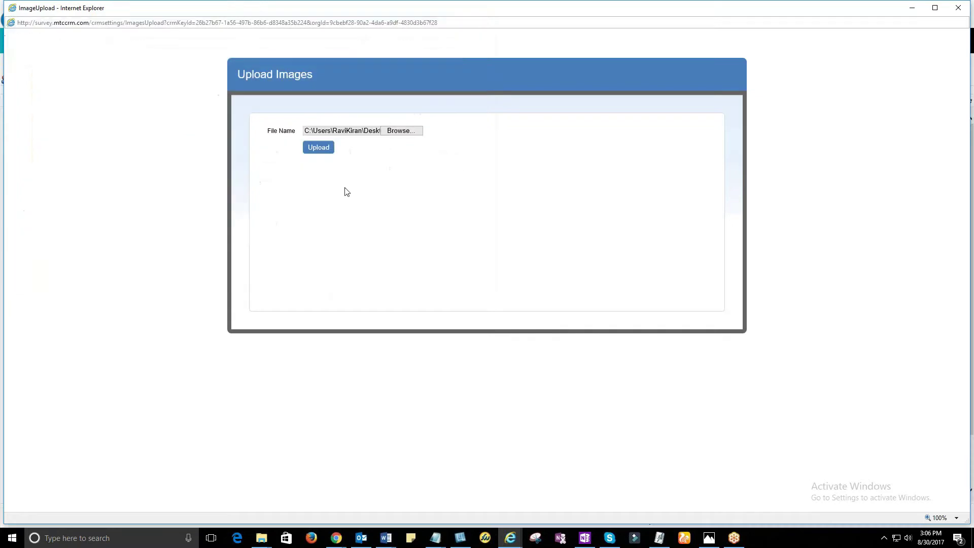
pyautogui.click(324, 149)
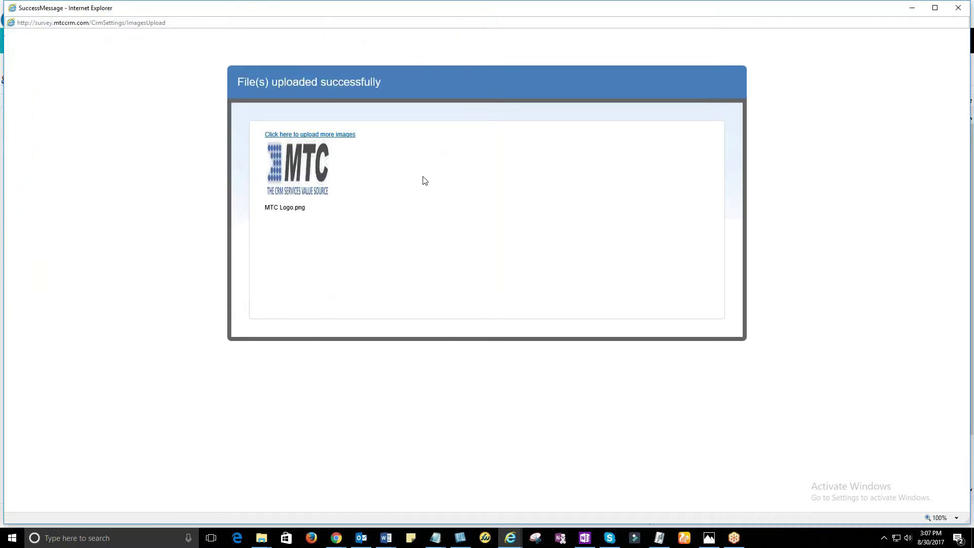
pyautogui.click(958, 7)
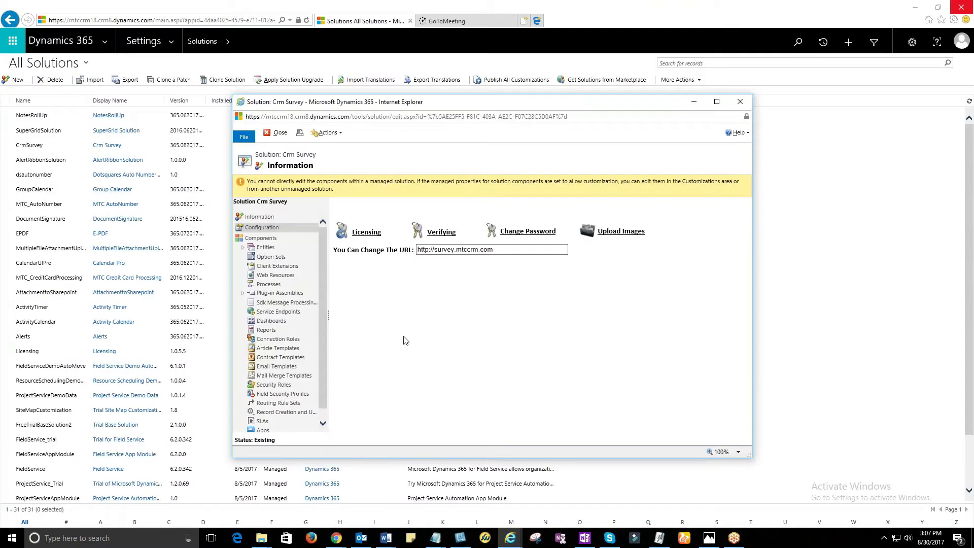
# Create a new survey 'MTC Product Survey' with header 'Participate in MTC Product Survey' and greeting 'Hello'
pyautogui.click(741, 102)
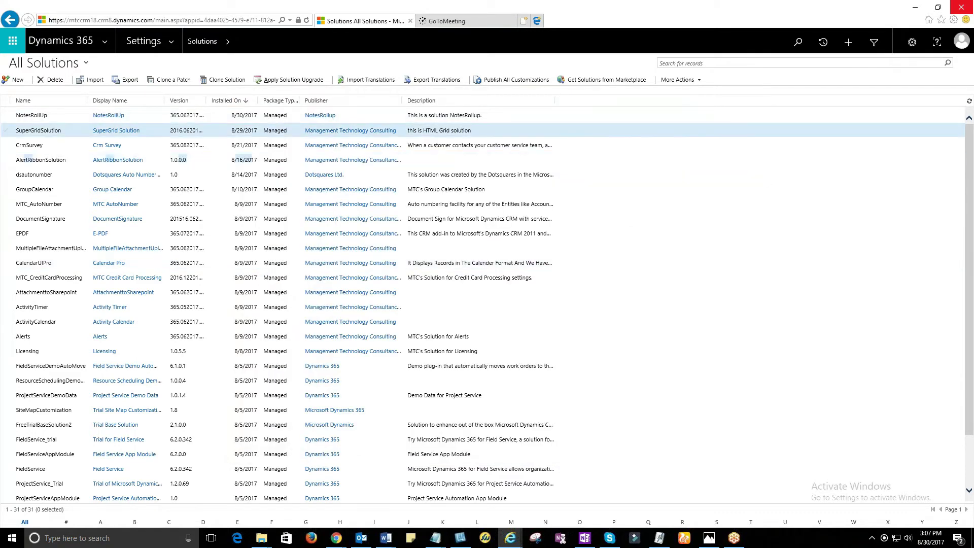
pyautogui.click(104, 41)
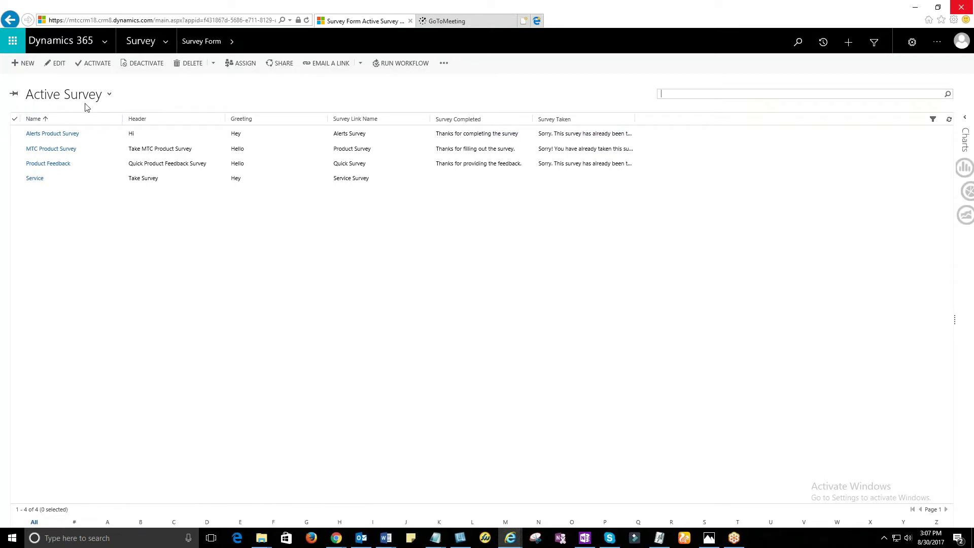
pyautogui.click(20, 65)
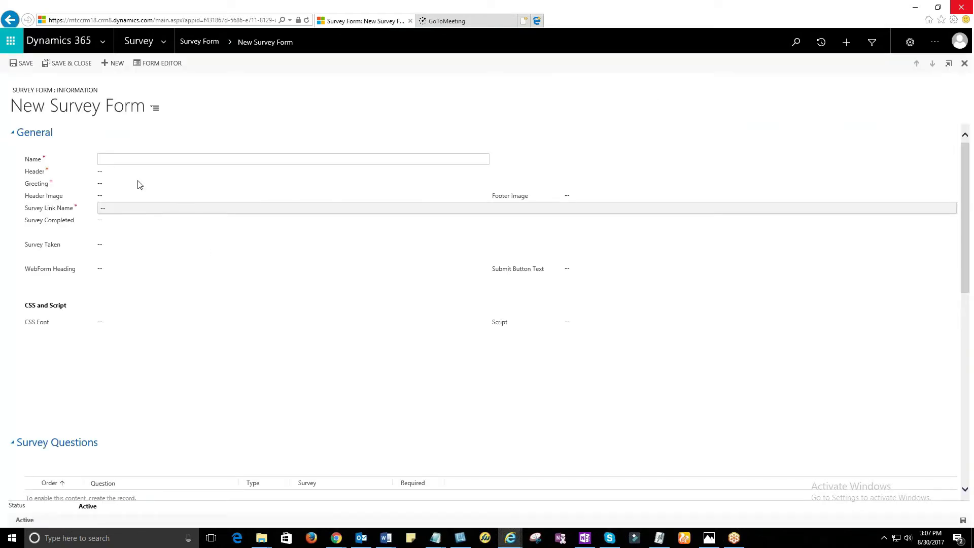
pyautogui.click(110, 159)
pyautogui.write('MTC Product Survey')
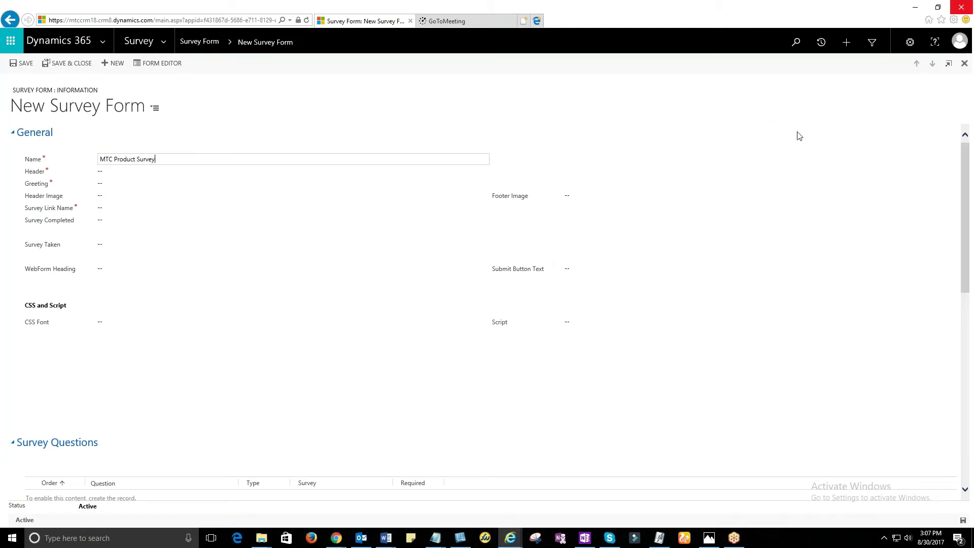
pyautogui.click(152, 173)
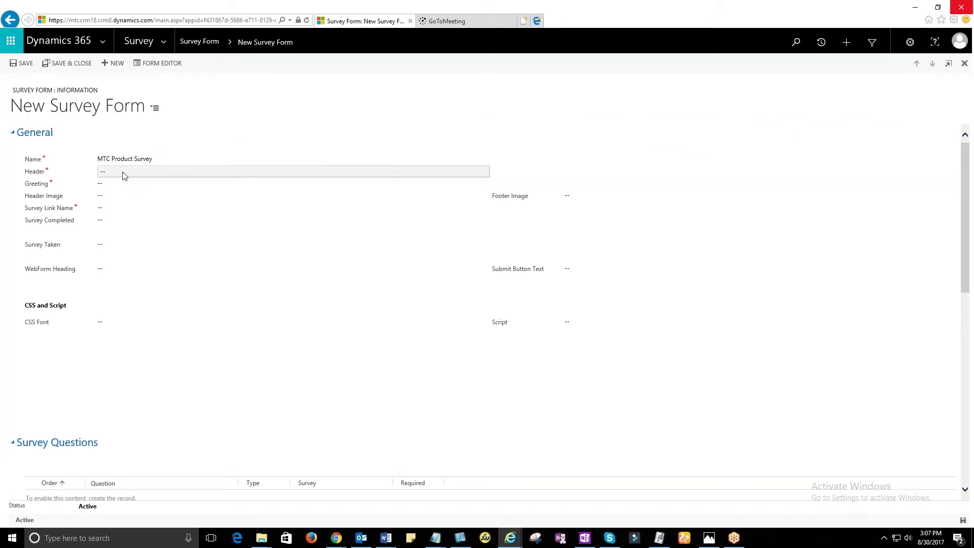
pyautogui.write('Participate in MTC Product Survey')
pyautogui.click(88, 185)
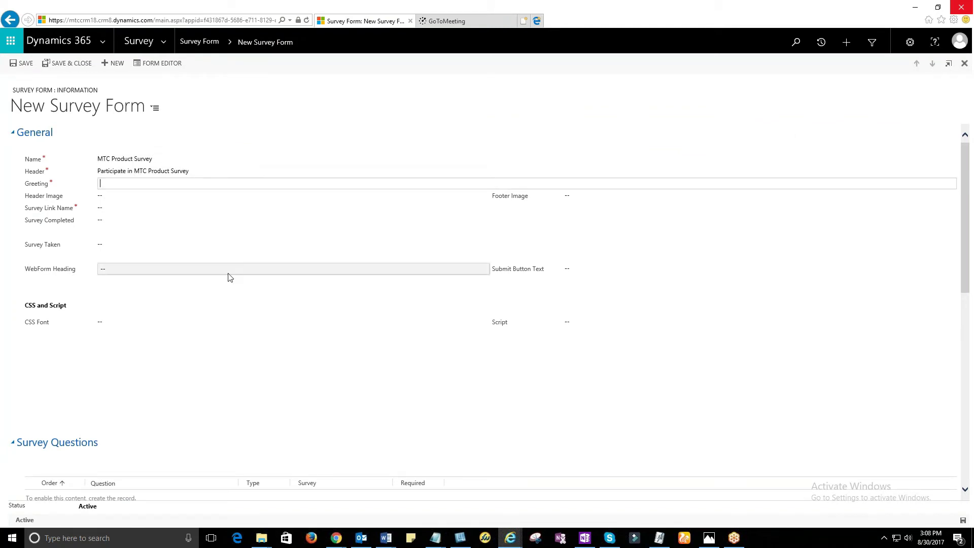
pyautogui.write('Hello')
# Set both the header image and footer image to MTC Logo.png
pyautogui.click(136, 199)
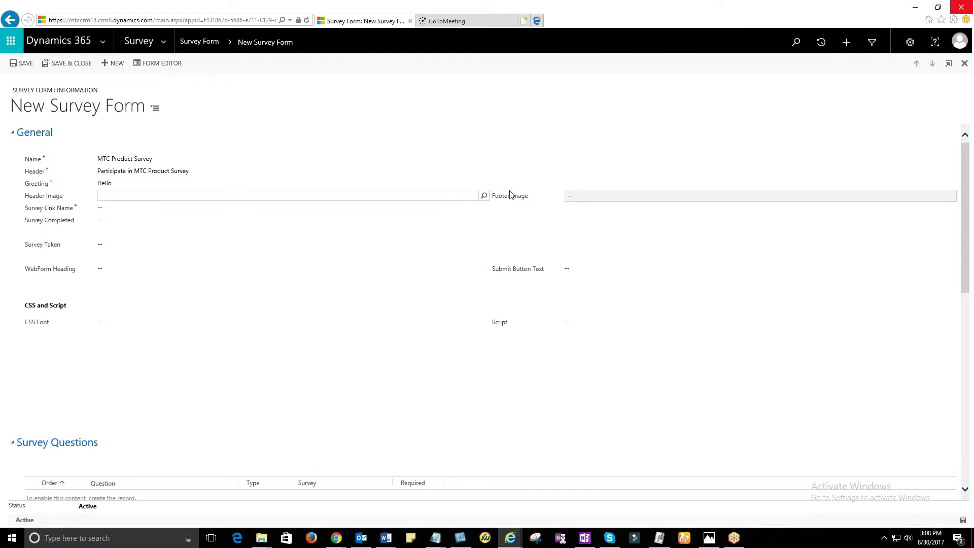
pyautogui.click(483, 196)
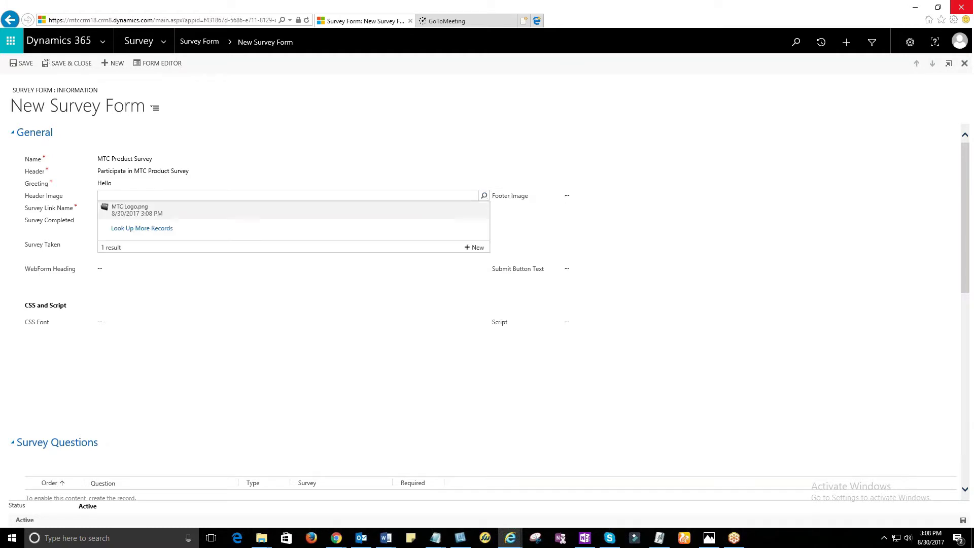
pyautogui.click(167, 211)
pyautogui.click(617, 199)
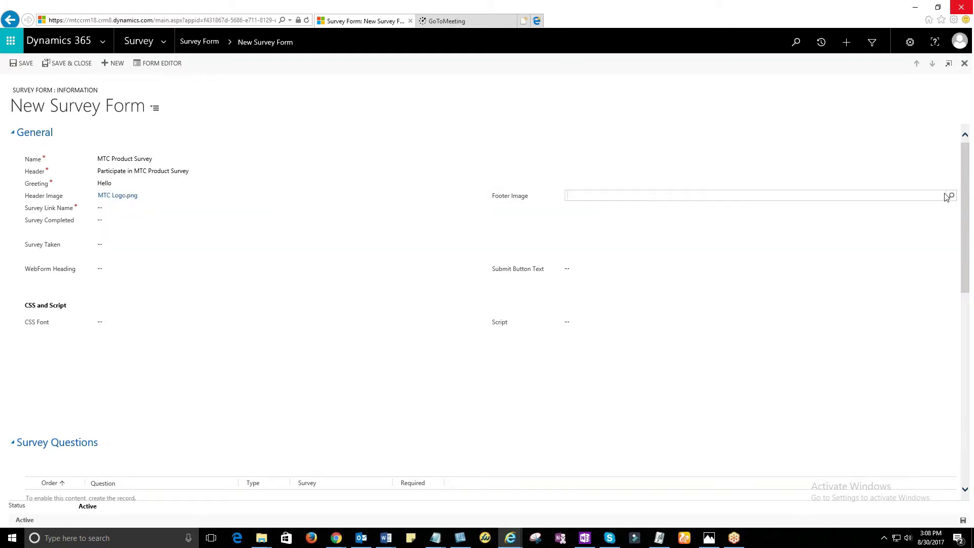
pyautogui.click(951, 196)
pyautogui.click(601, 210)
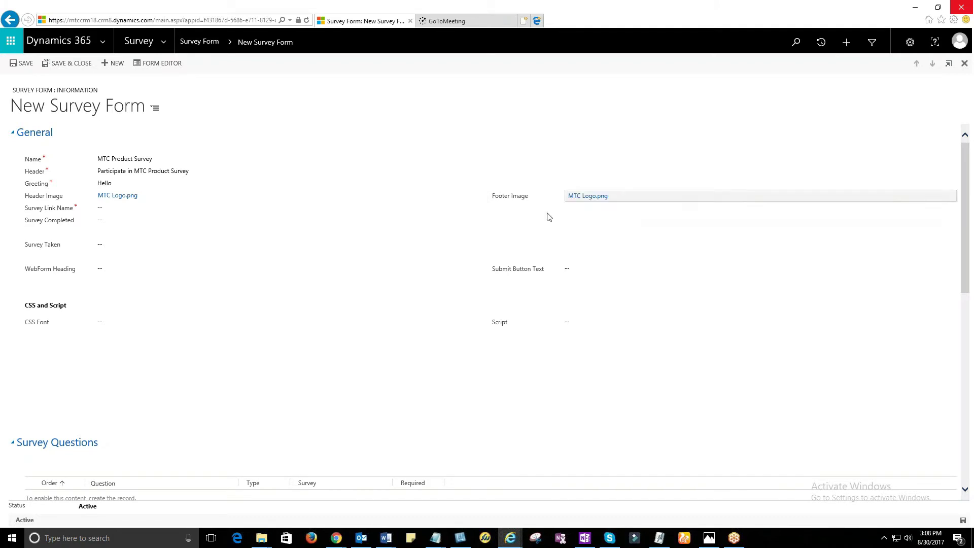
# Enter the thank-you and 'Oops! You have already submitted this survey' messages, then save
pyautogui.click(424, 217)
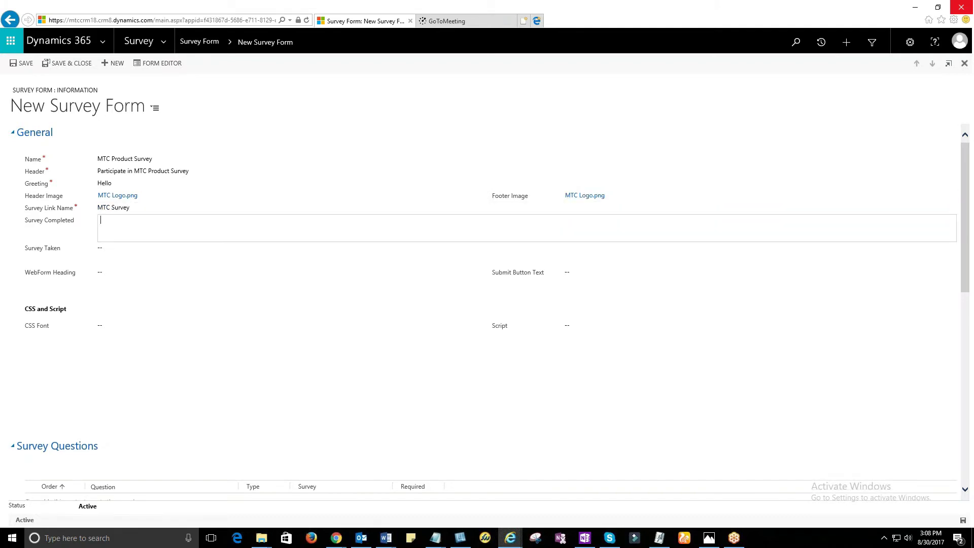
pyautogui.write('Thanks for participating in MTC Product Survey.')
pyautogui.click(113, 248)
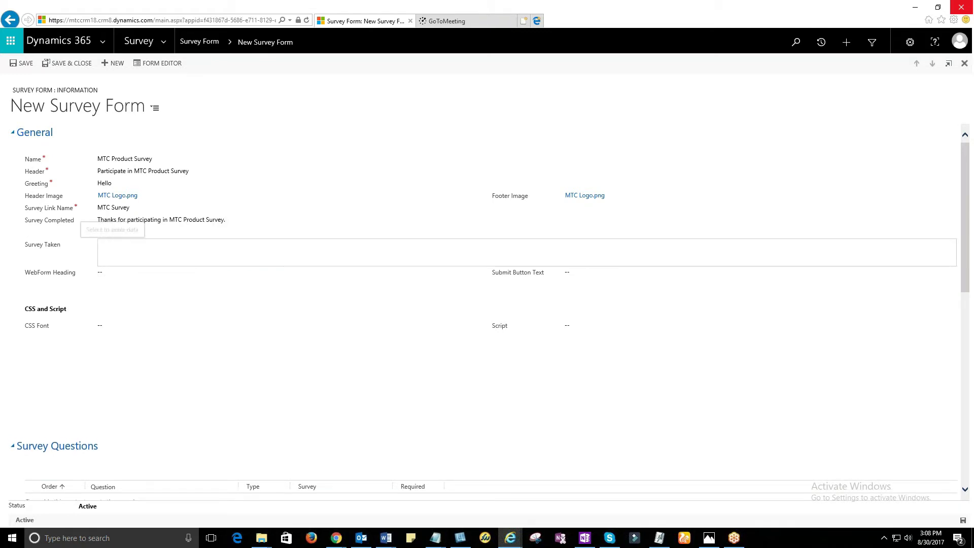
pyautogui.write('Oops! You have already submit')
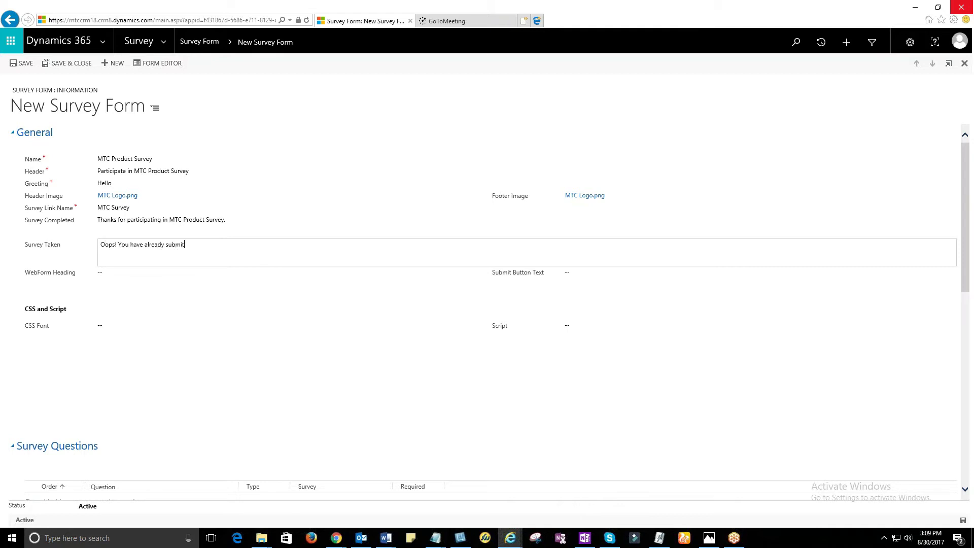
pyautogui.write('ted this survey.')
pyautogui.click(29, 68)
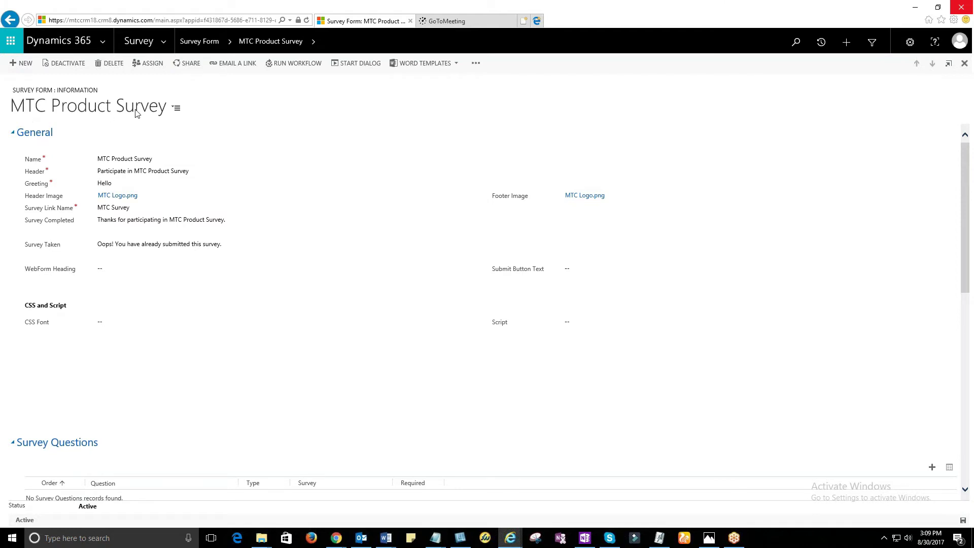
# Add a Radio Button question 'Did this product help to resolve your problem?' to the survey
pyautogui.scroll(-5, 272, 222)
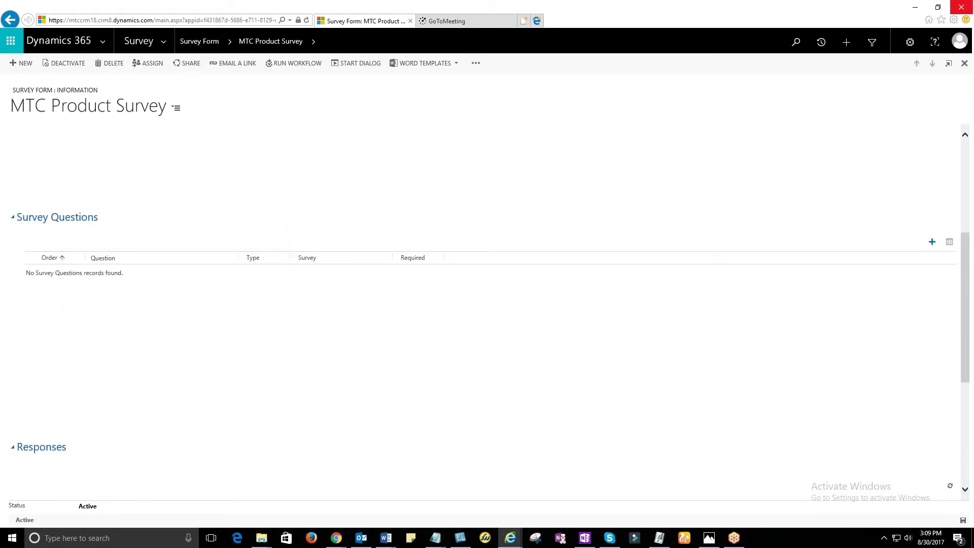
pyautogui.click(932, 242)
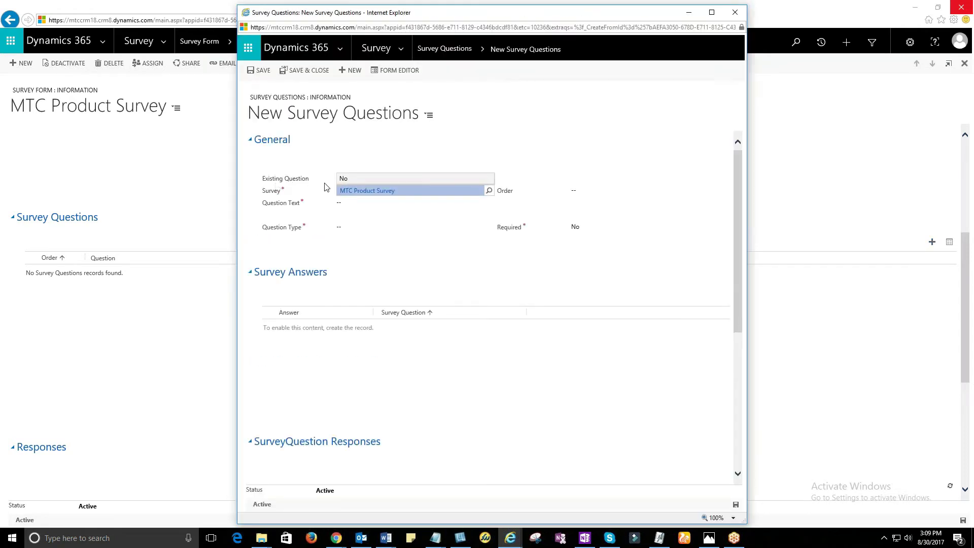
pyautogui.click(354, 204)
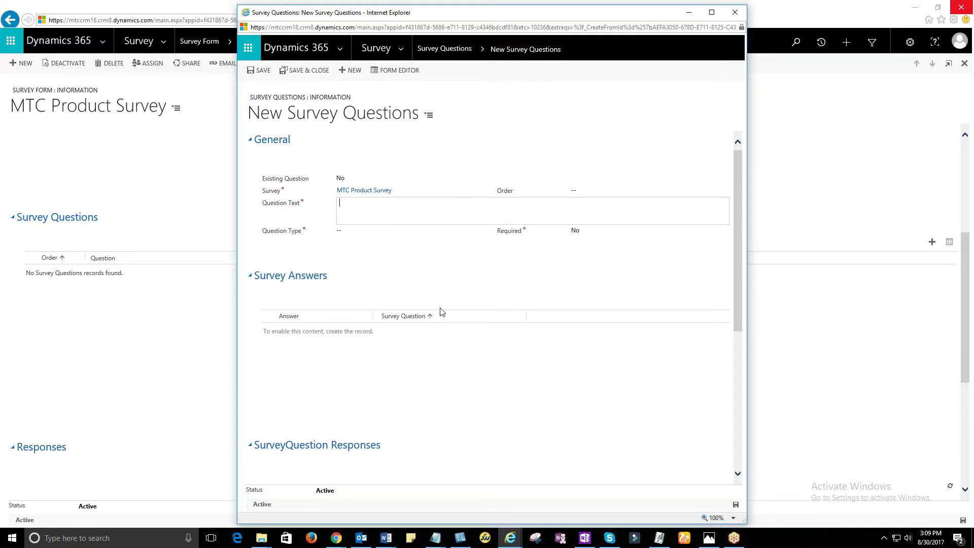
pyautogui.write('Did this product help to resolve your problem?')
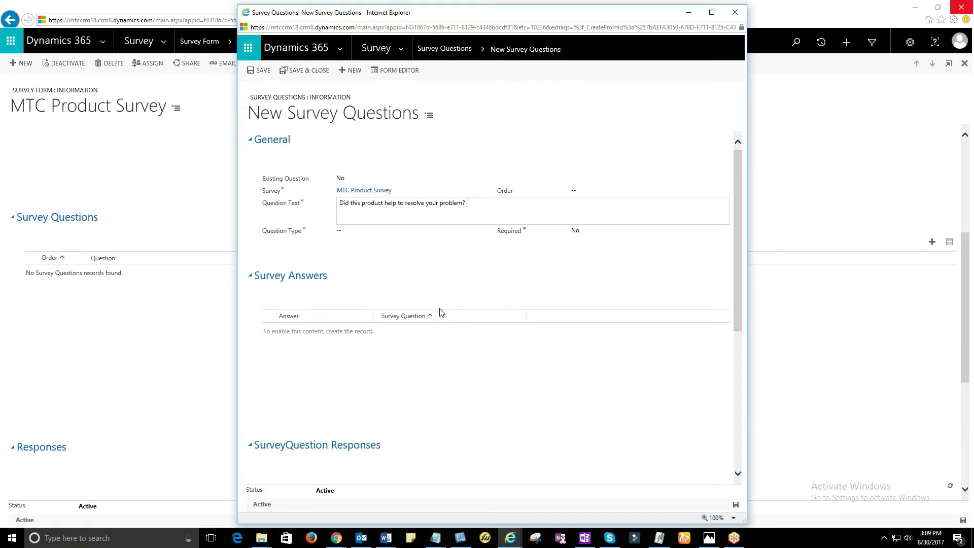
pyautogui.click(374, 232)
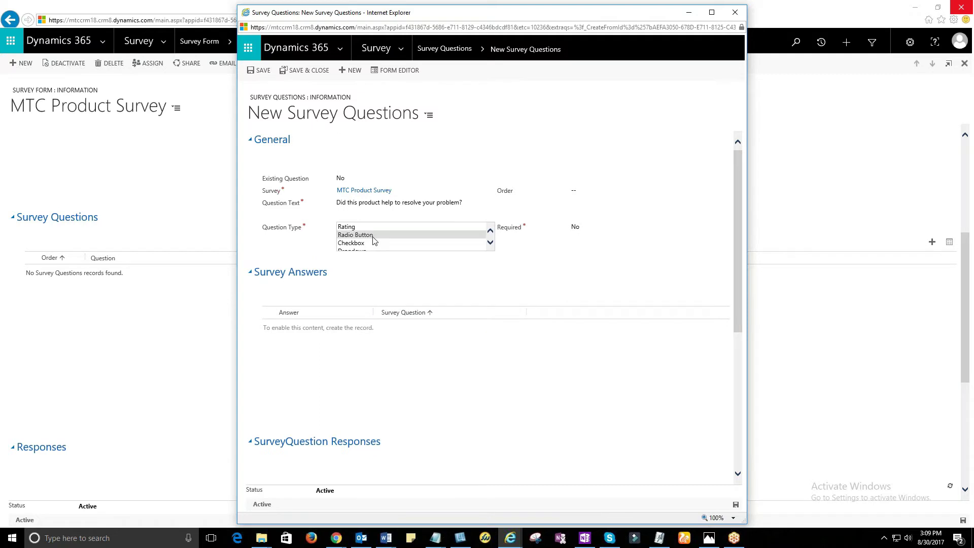
pyautogui.scroll(-2, 376, 237)
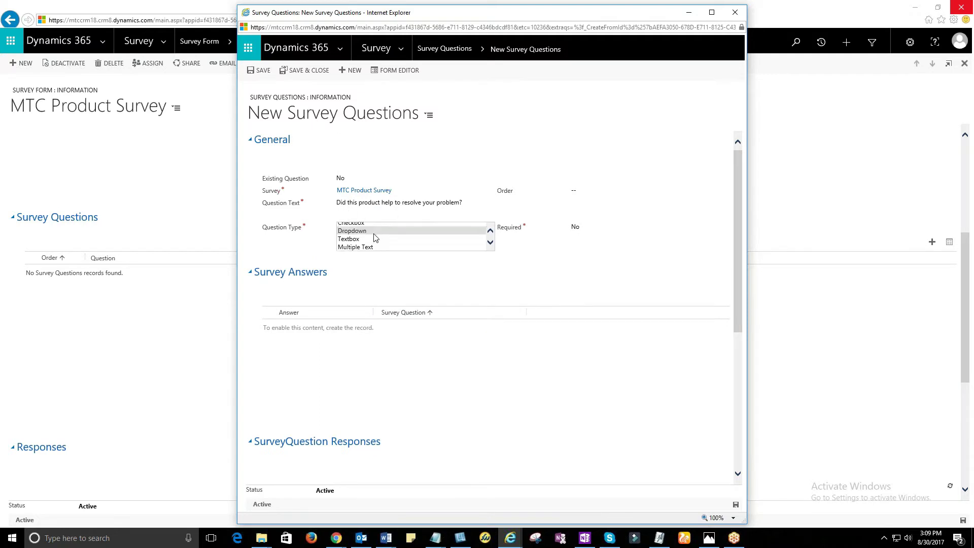
pyautogui.scroll(2, 376, 236)
pyautogui.click(370, 239)
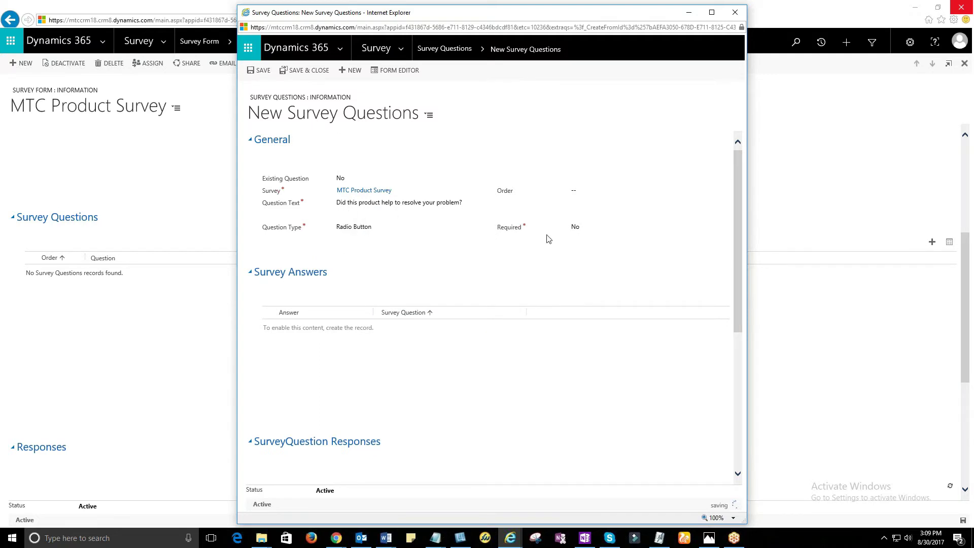
# Give the question order 1 and mark it required
pyautogui.click(587, 192)
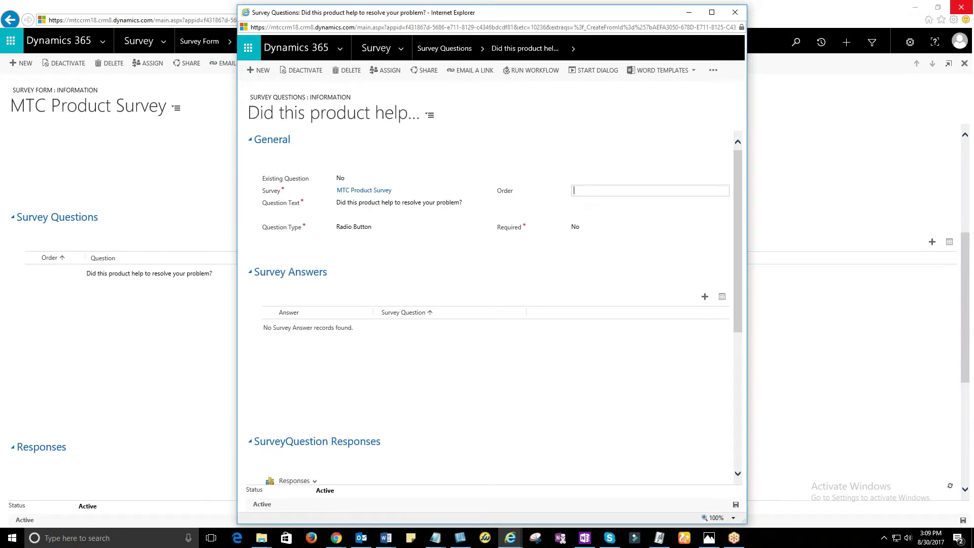
pyautogui.write('1')
pyautogui.click(592, 227)
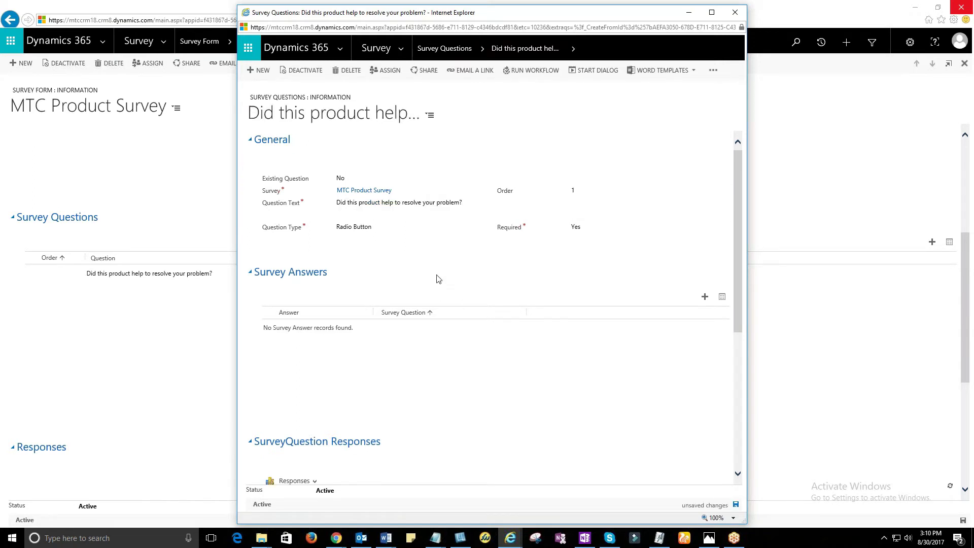
pyautogui.scroll(-1, 435, 267)
pyautogui.scroll(1, 435, 259)
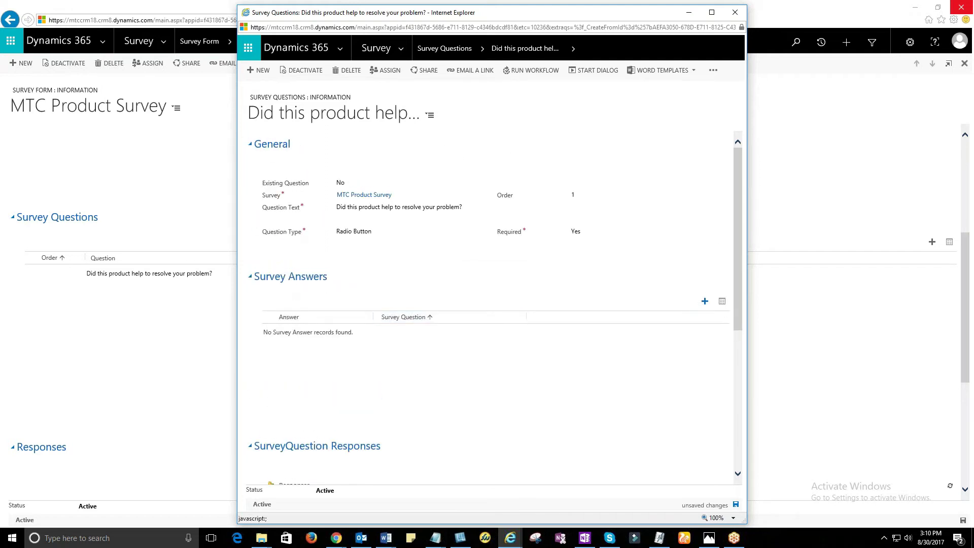
# Add and save the answers Yes and No for the first question
pyautogui.click(705, 303)
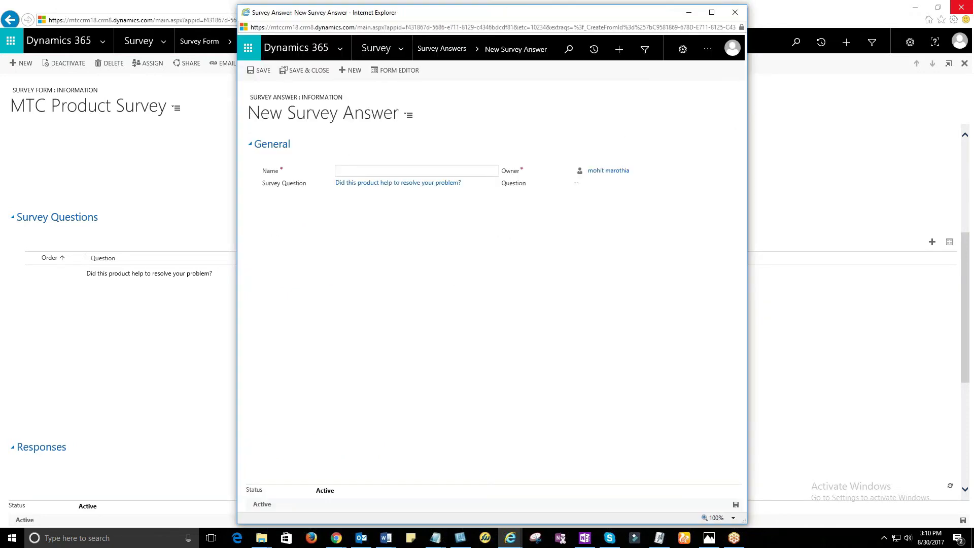
pyautogui.write('Yes')
pyautogui.click(263, 71)
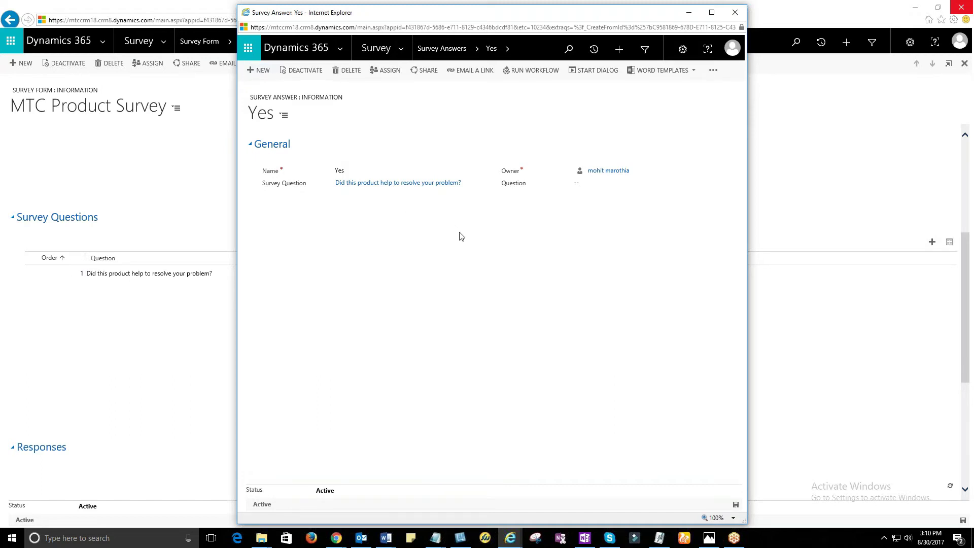
pyautogui.click(350, 70)
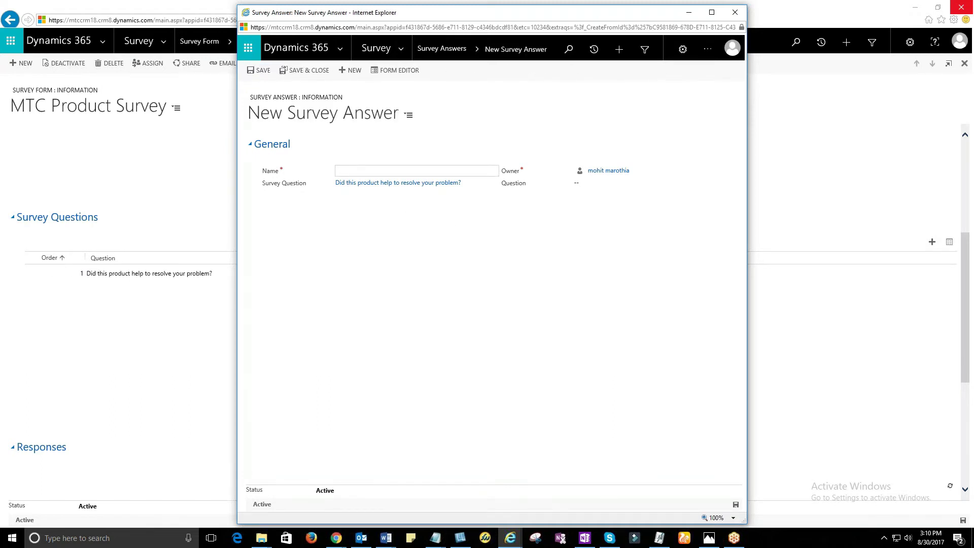
pyautogui.write('No')
pyautogui.click(259, 70)
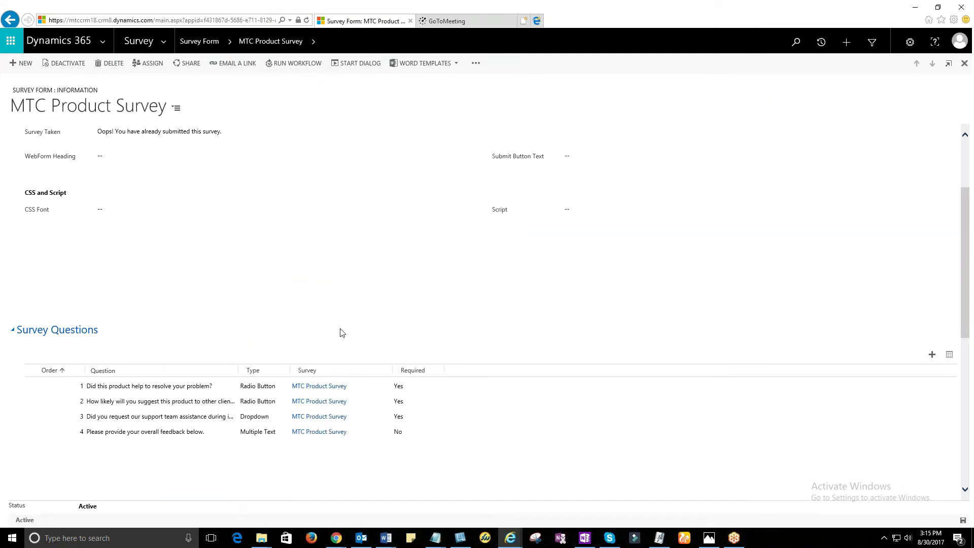
pyautogui.scroll(-2, 341, 332)
pyautogui.scroll(-1, 493, 354)
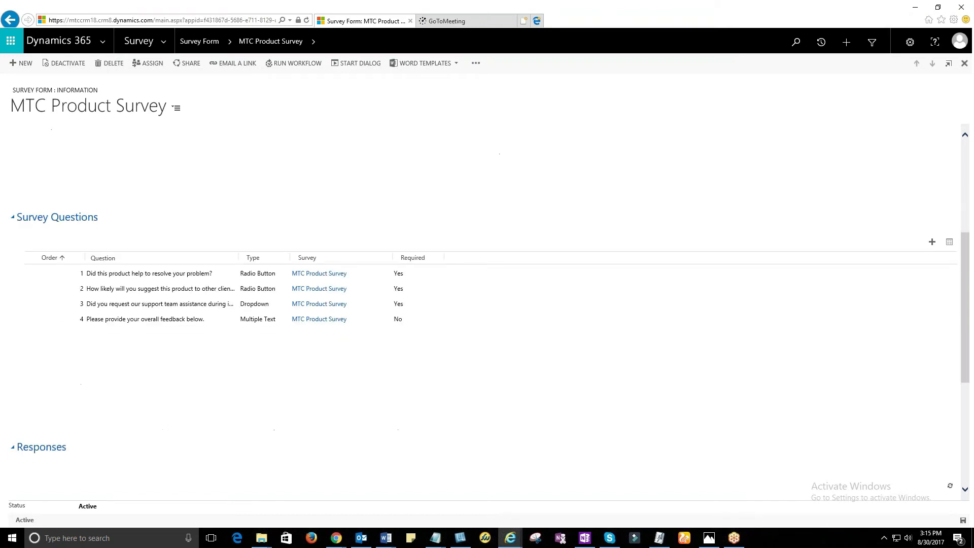
pyautogui.scroll(-2, 487, 304)
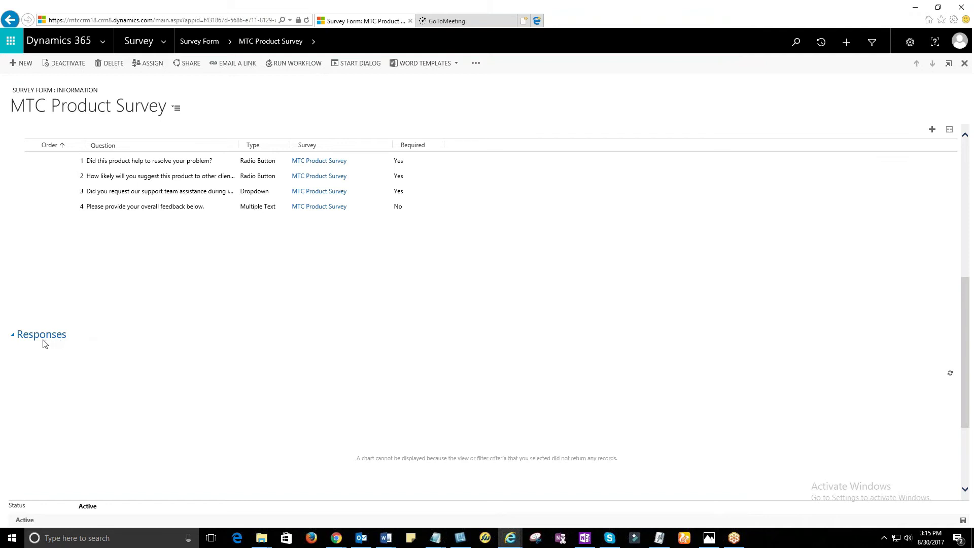
pyautogui.scroll(6, 62, 343)
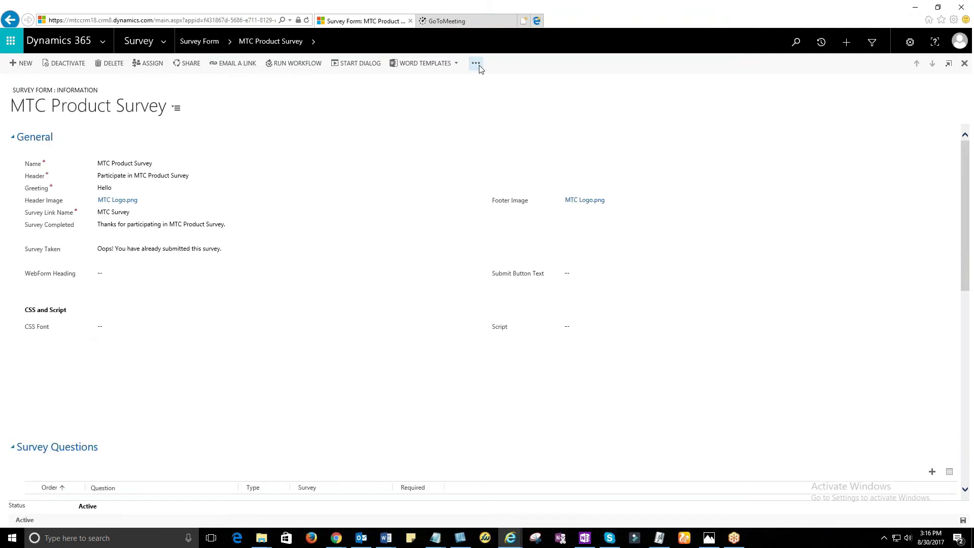
pyautogui.click(475, 63)
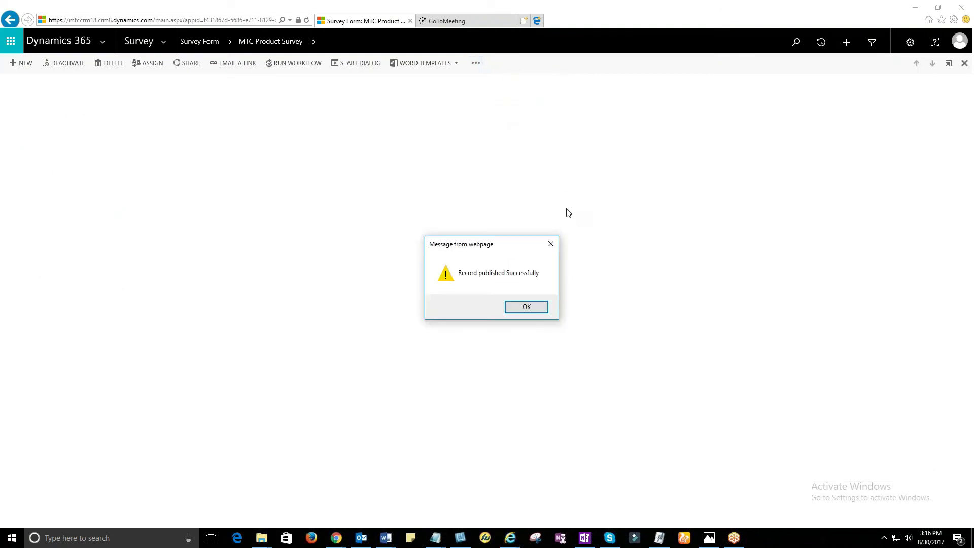
# Dismiss the published message and preview the MTC Product Survey
pyautogui.click(526, 309)
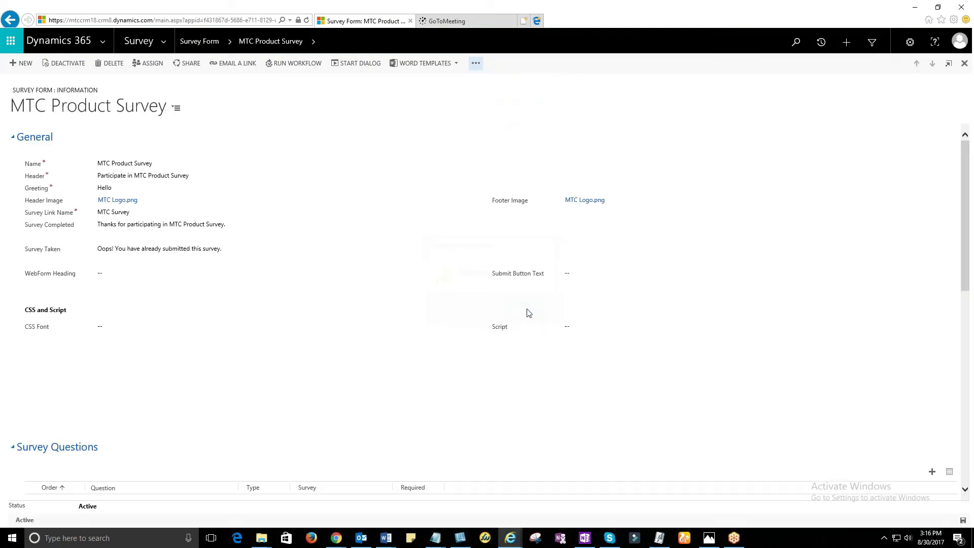
pyautogui.click(475, 64)
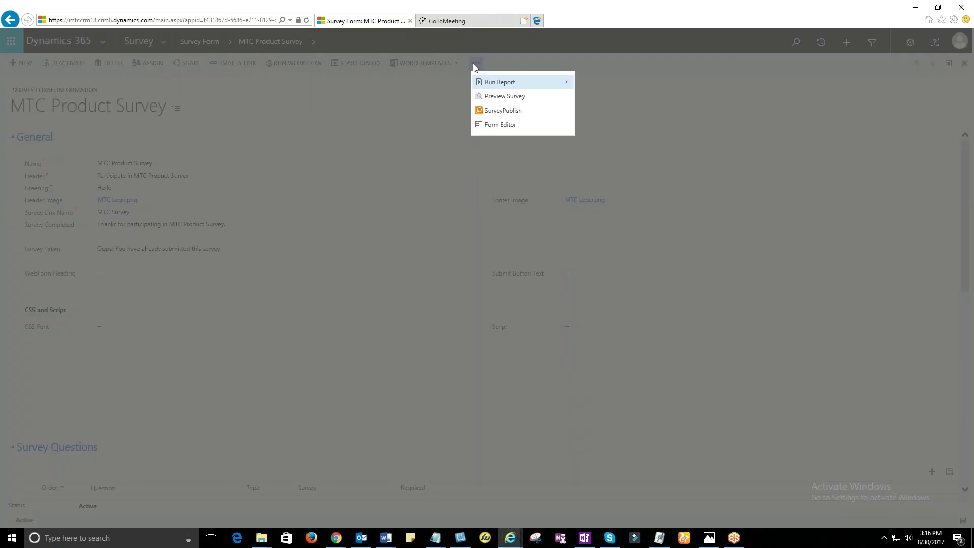
pyautogui.click(499, 96)
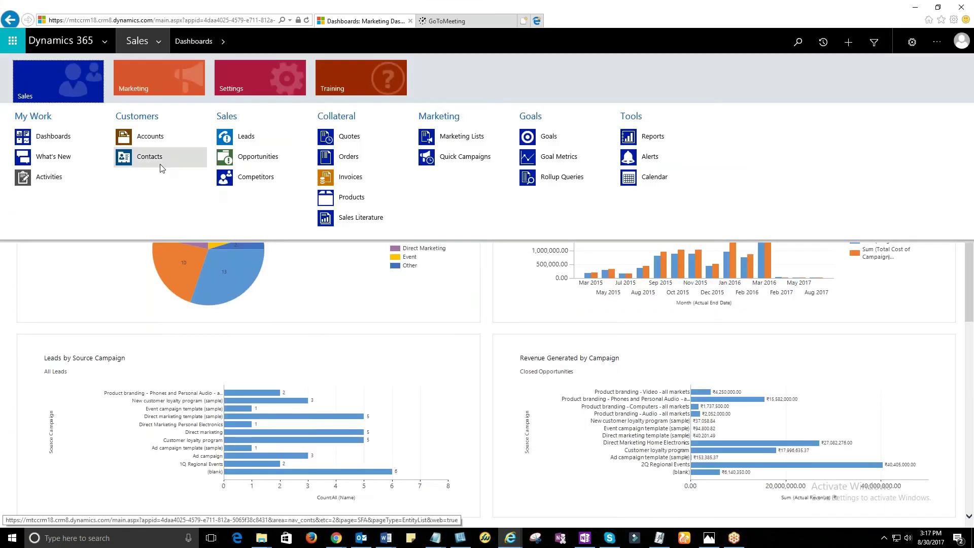
# Send the MTC Product Survey to a contact from the active contacts list
pyautogui.click(161, 168)
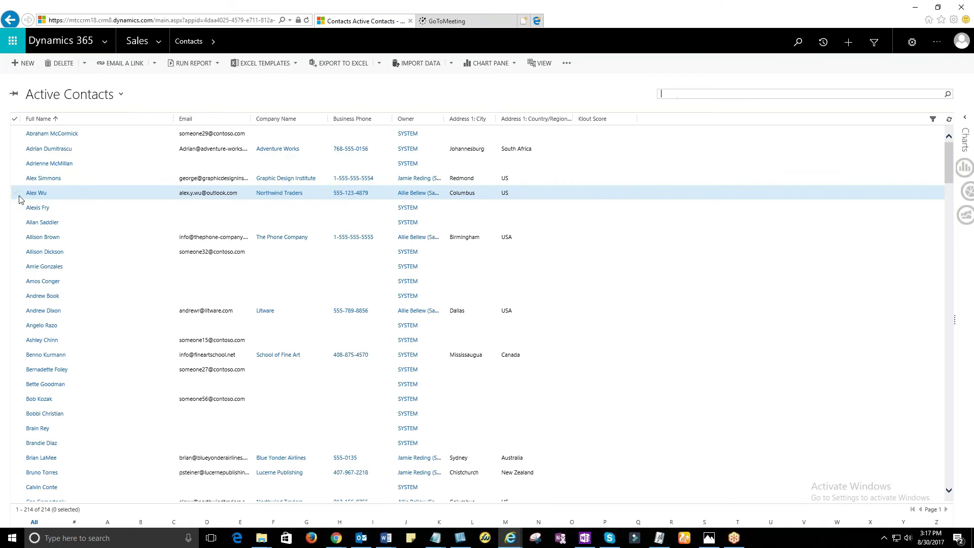
pyautogui.click(15, 194)
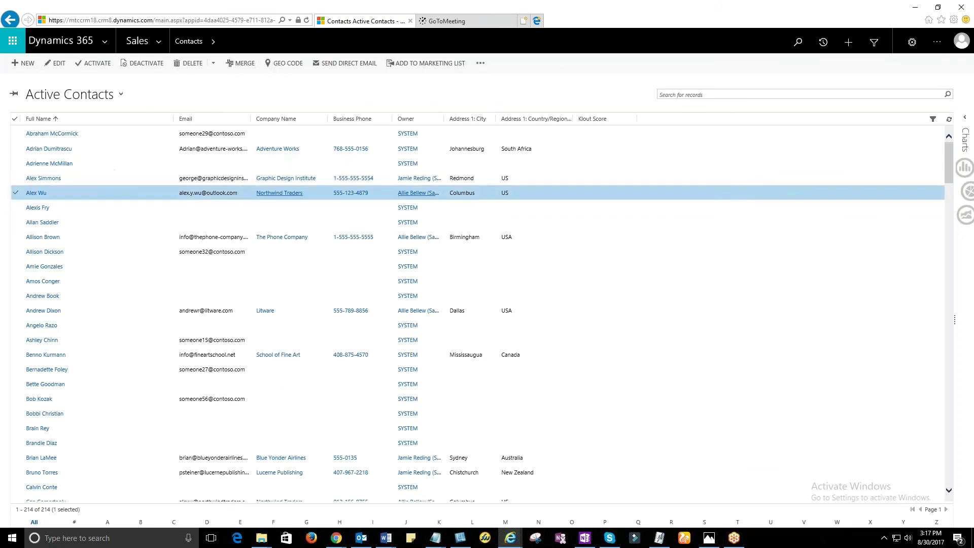
pyautogui.click(480, 64)
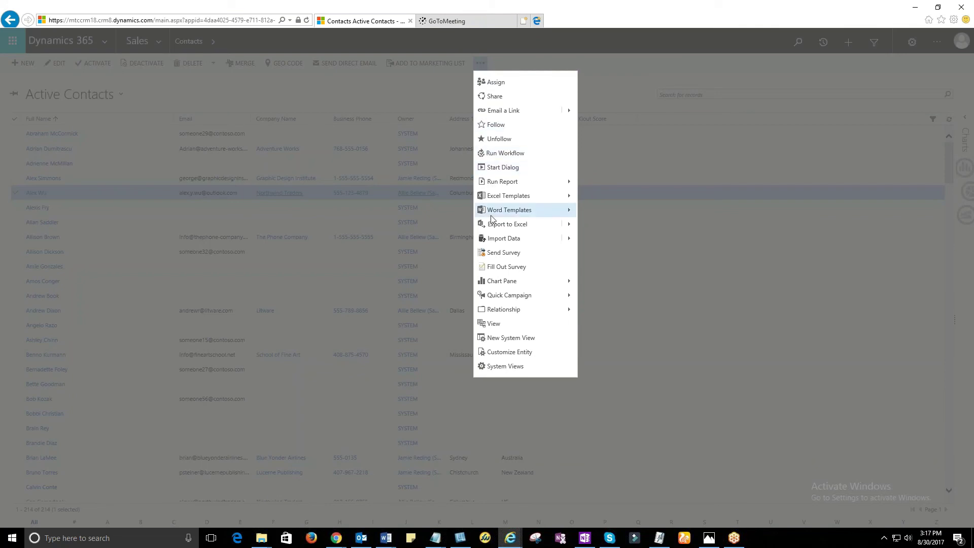
pyautogui.click(497, 256)
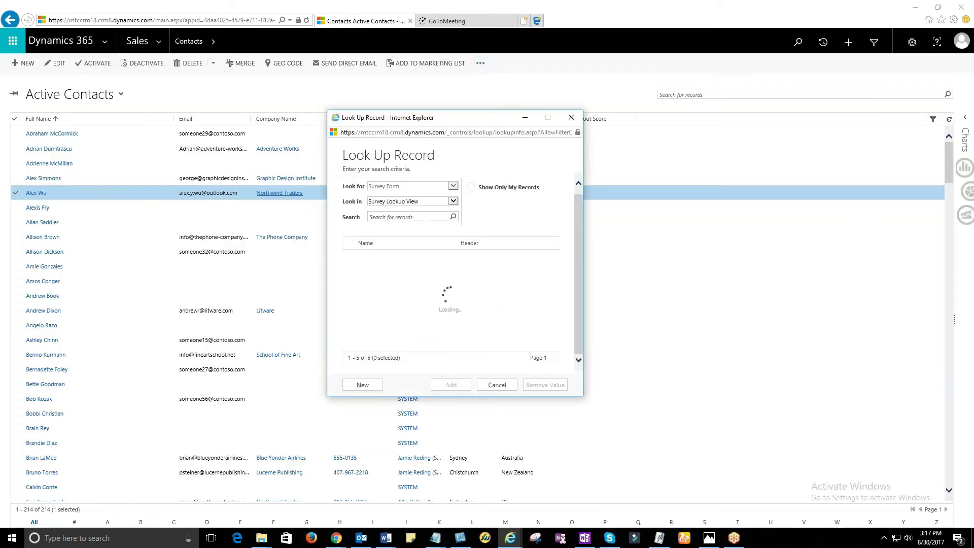
pyautogui.click(385, 273)
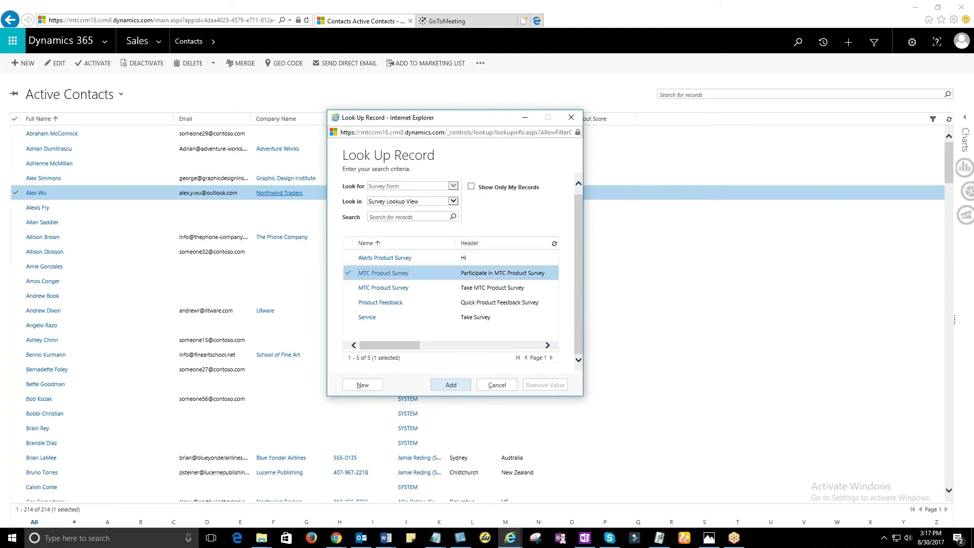
pyautogui.click(451, 384)
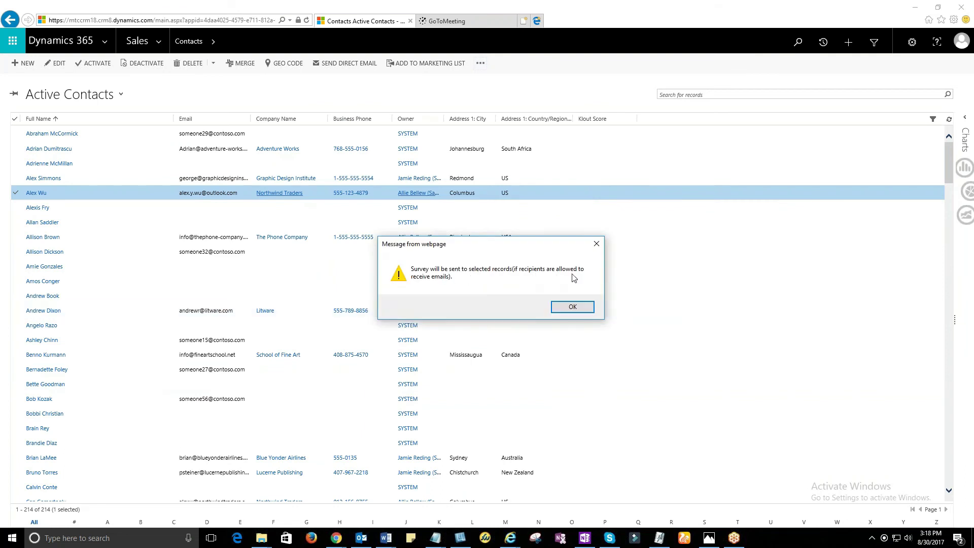
pyautogui.click(576, 308)
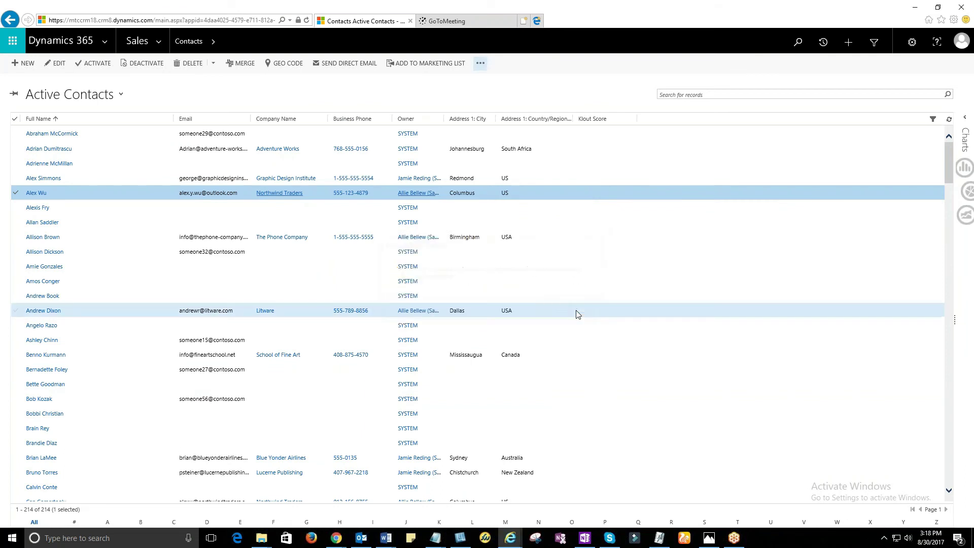
# Fill out the MTC Product Survey for another contact, entering 'Excellent' as feedback
pyautogui.click(453, 237)
pyautogui.click(480, 63)
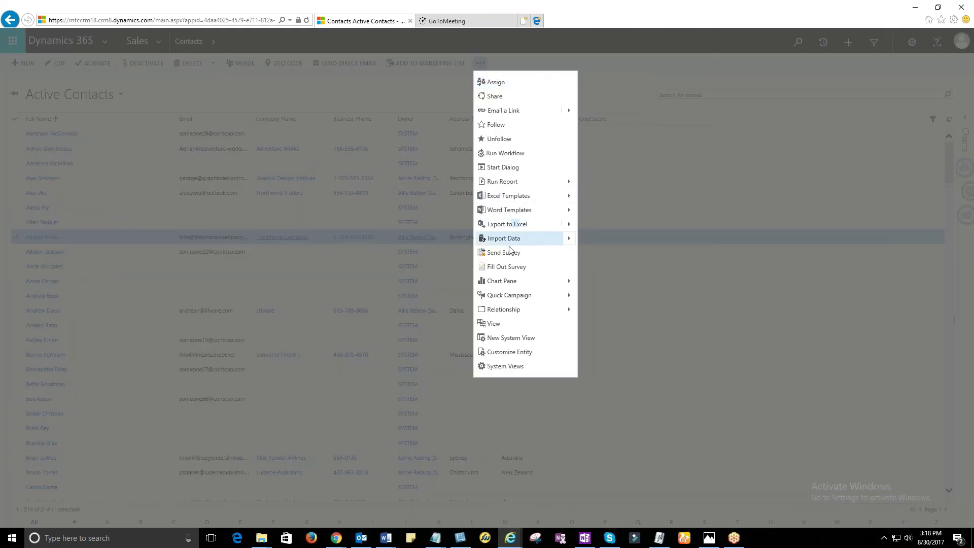
pyautogui.click(510, 269)
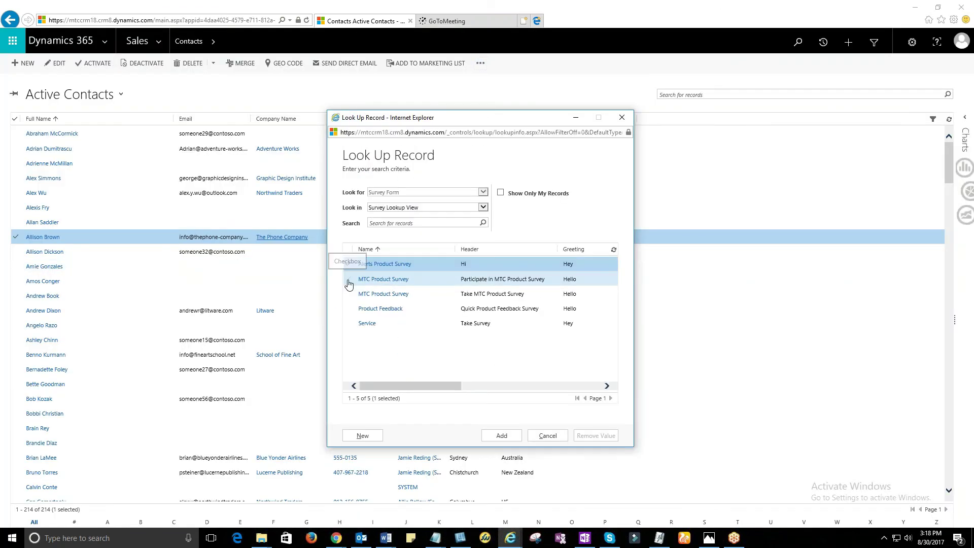
pyautogui.click(348, 281)
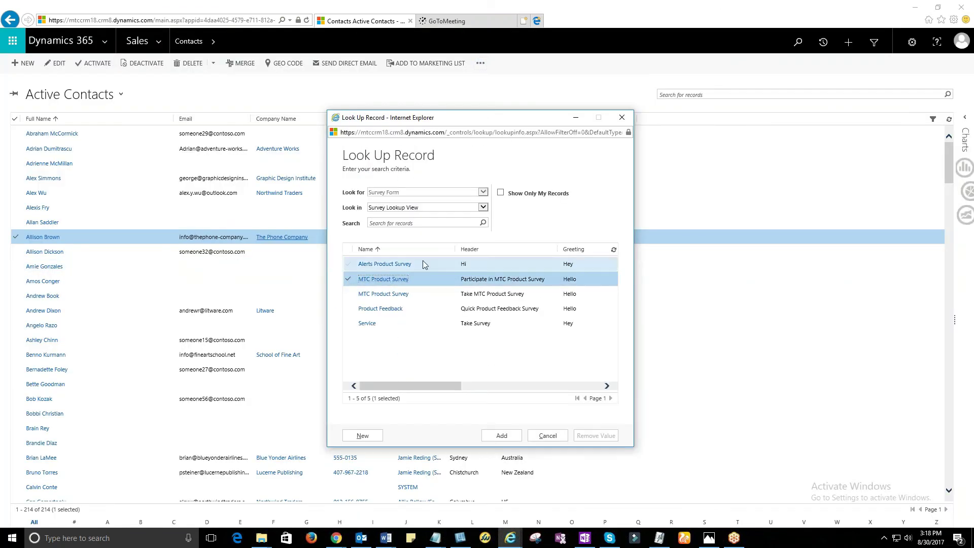
pyautogui.click(501, 437)
pyautogui.write('Excellent')
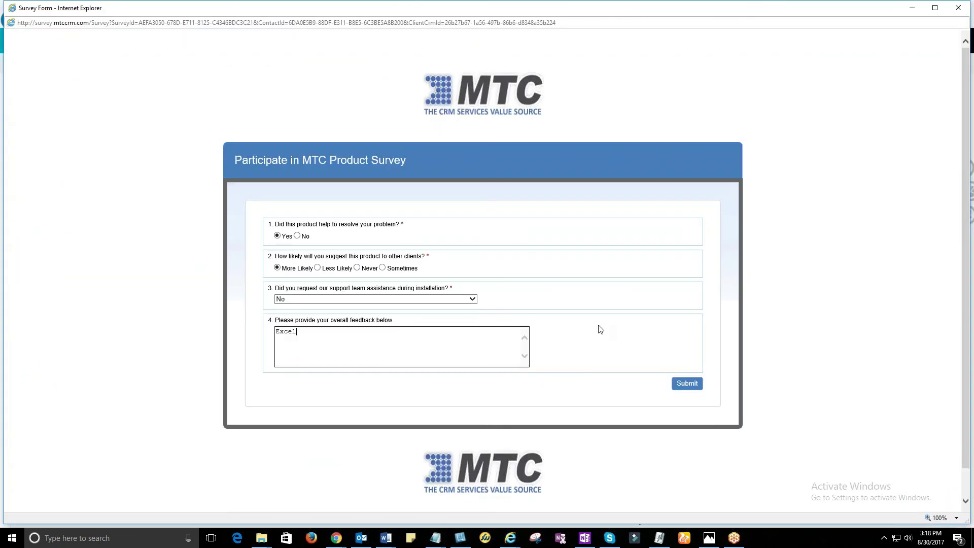
# Submit the completed survey responses and close the thank-you window
pyautogui.click(689, 387)
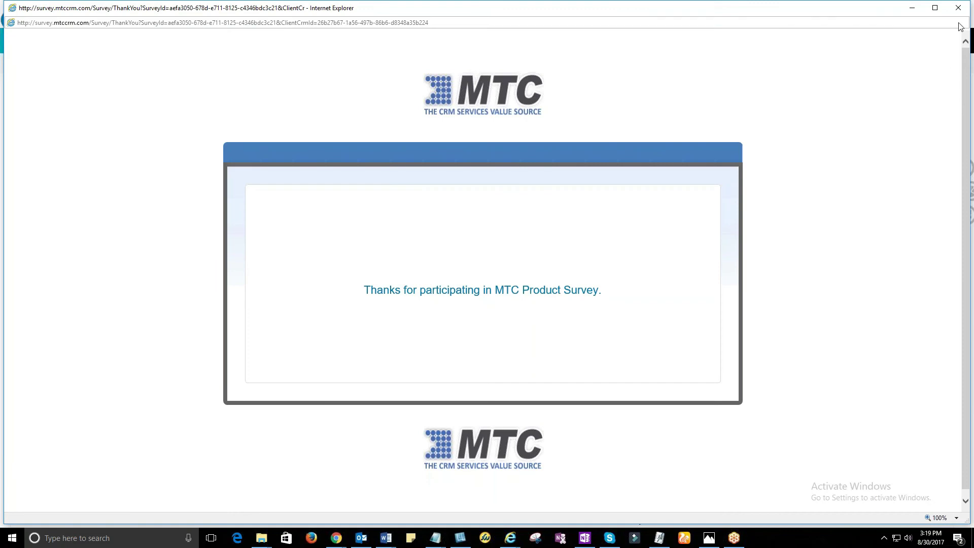
pyautogui.click(958, 8)
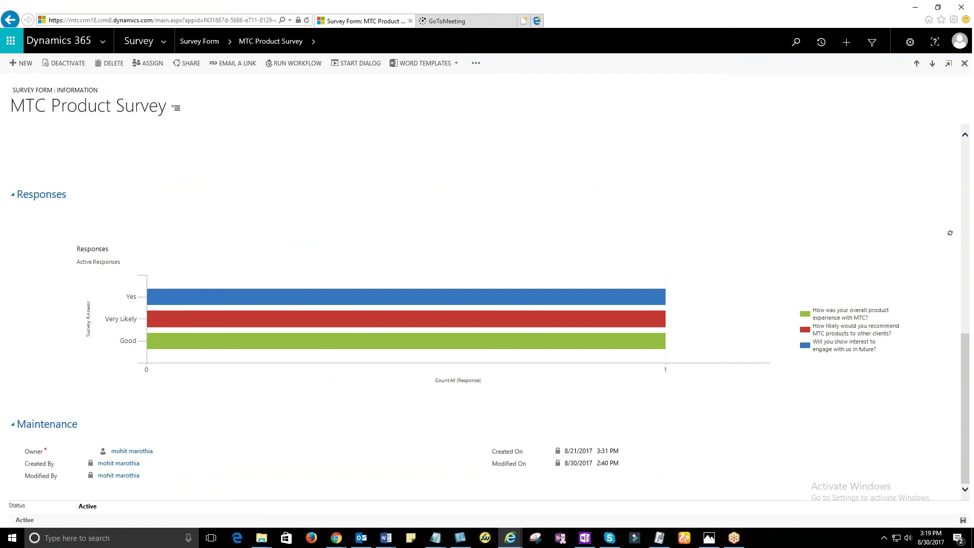
pyautogui.scroll(10, 487, 304)
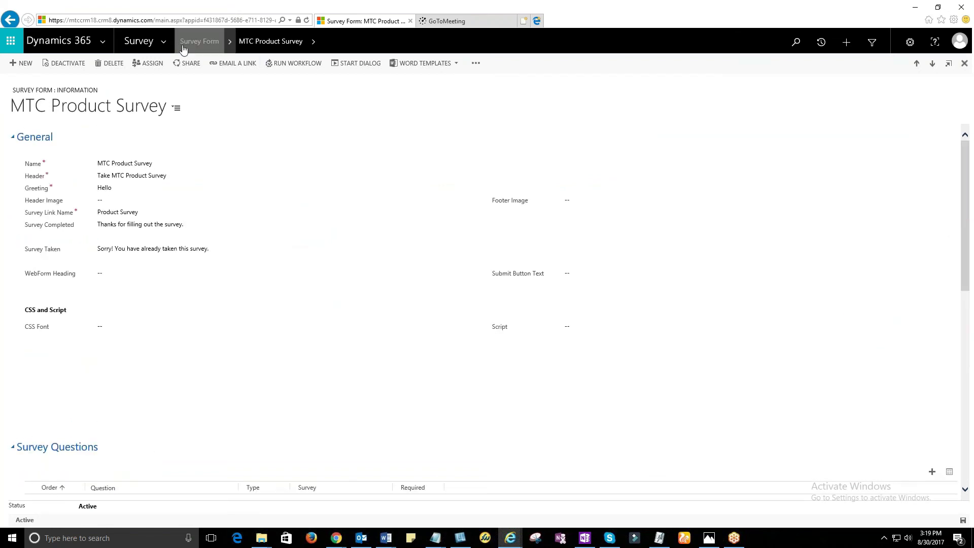
# Open 'How was your overall product experience with MTC?' and view its single Good response
pyautogui.click(183, 49)
pyautogui.click(83, 161)
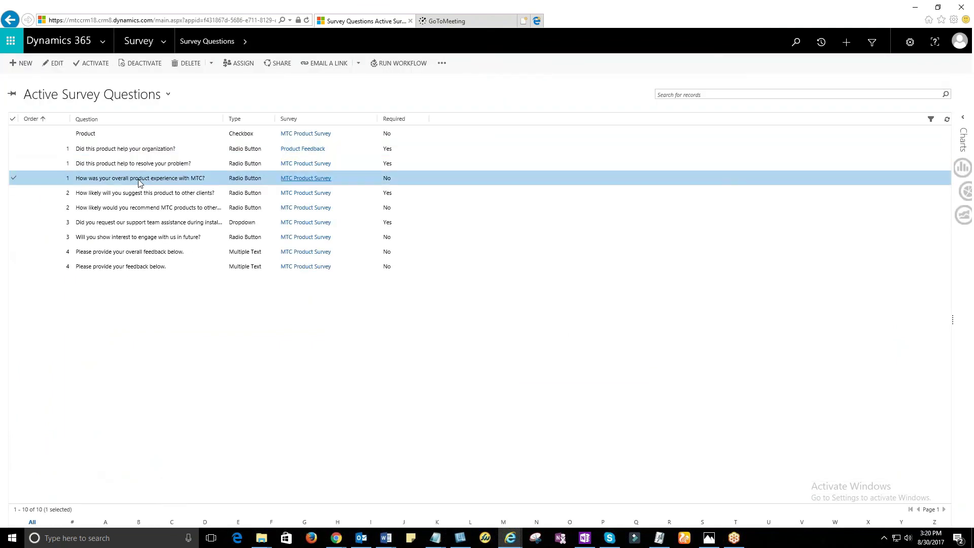
pyautogui.doubleClick(140, 179)
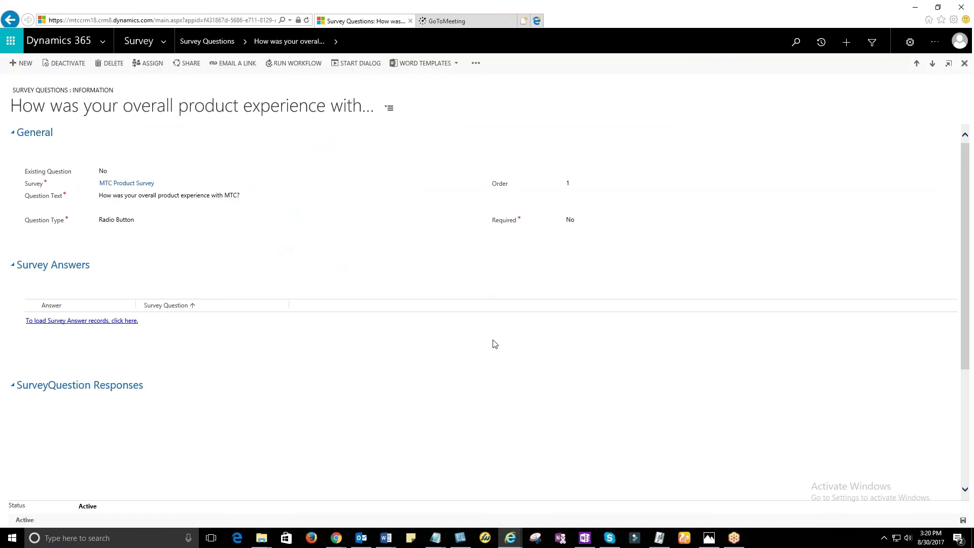
pyautogui.scroll(-4, 420, 285)
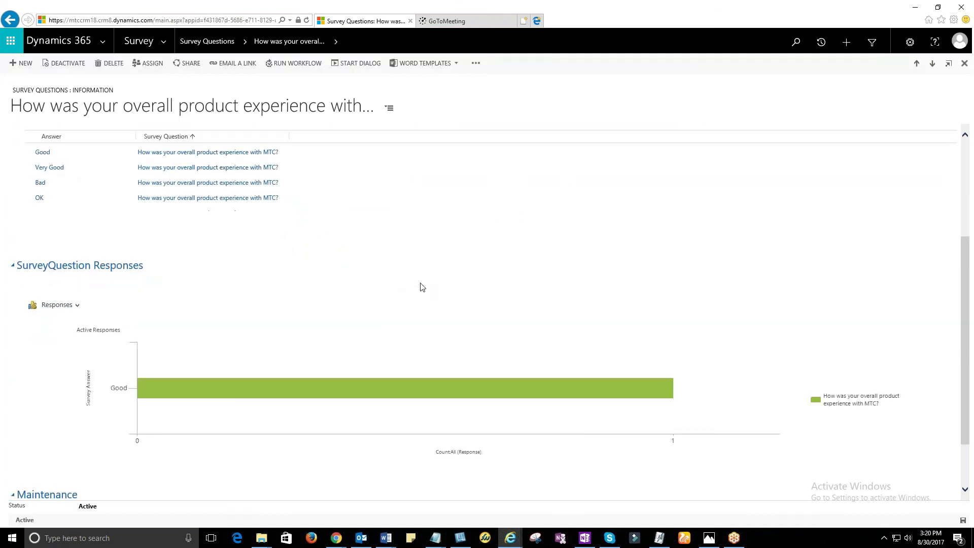
pyautogui.scroll(-2, 420, 287)
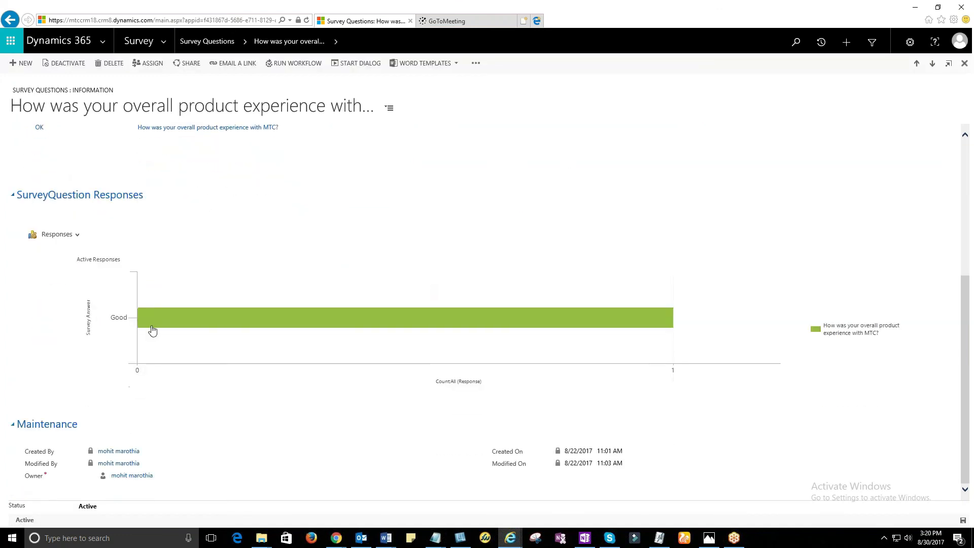